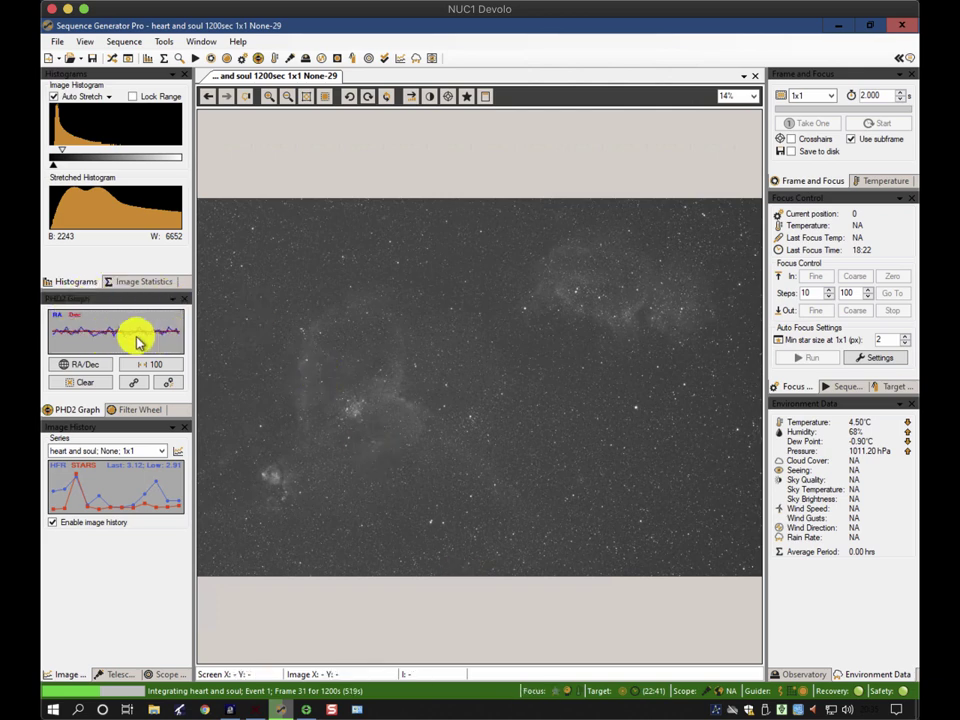
Show PHD2's guiding history in arc-seconds with a ±2 vertical scale
click(306, 708)
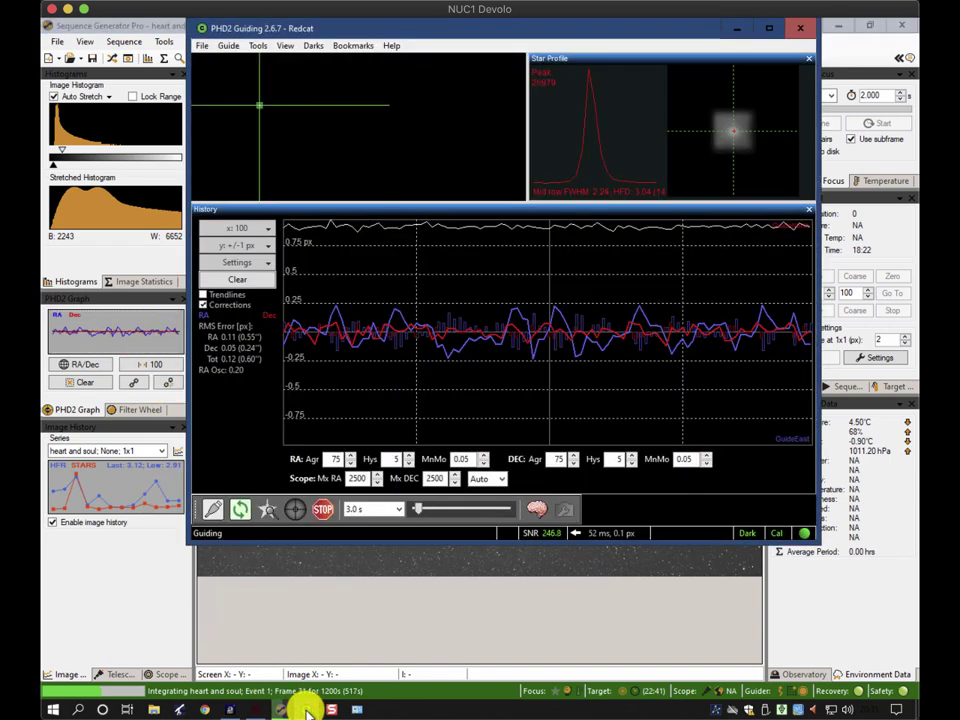
click(264, 261)
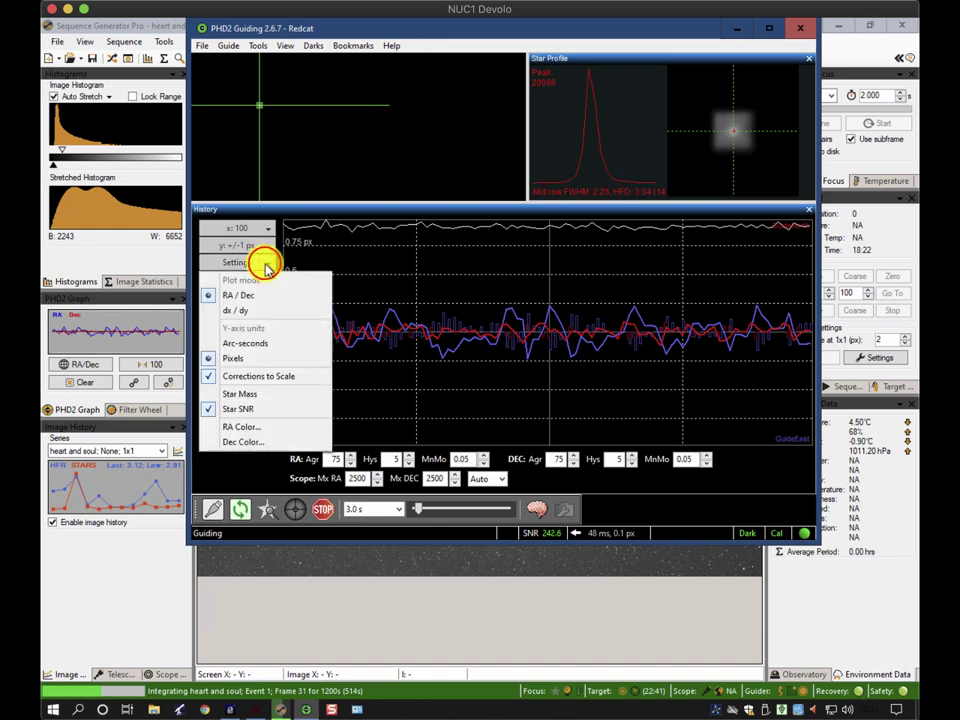
click(247, 345)
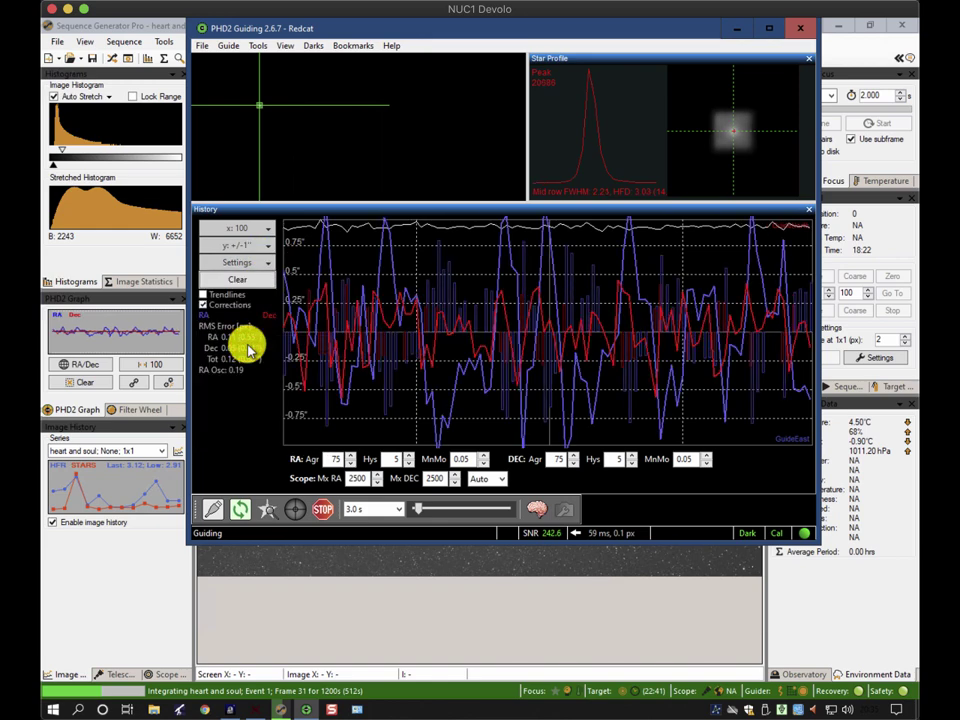
click(261, 246)
click(231, 280)
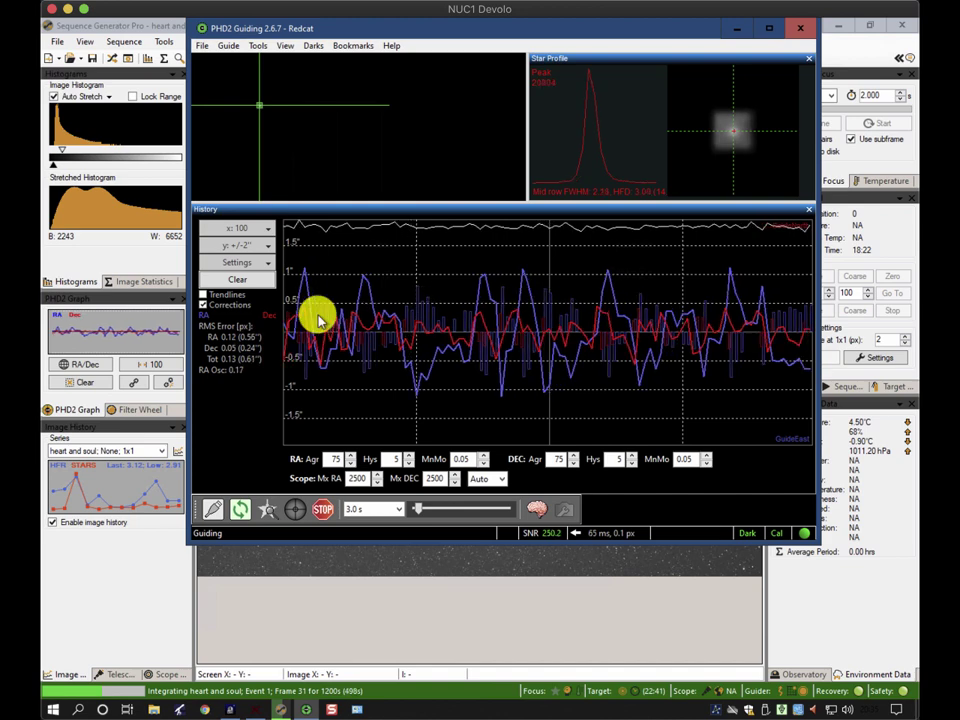
Return the history graph to a ±1 scale in pixels and minimize PHD2
click(262, 244)
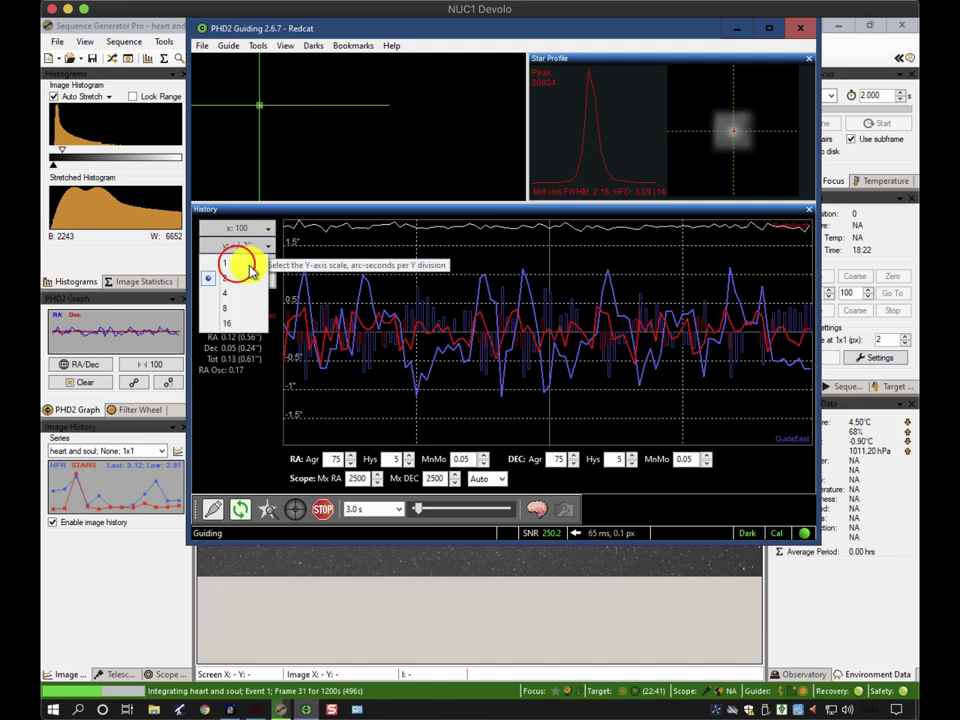
click(235, 262)
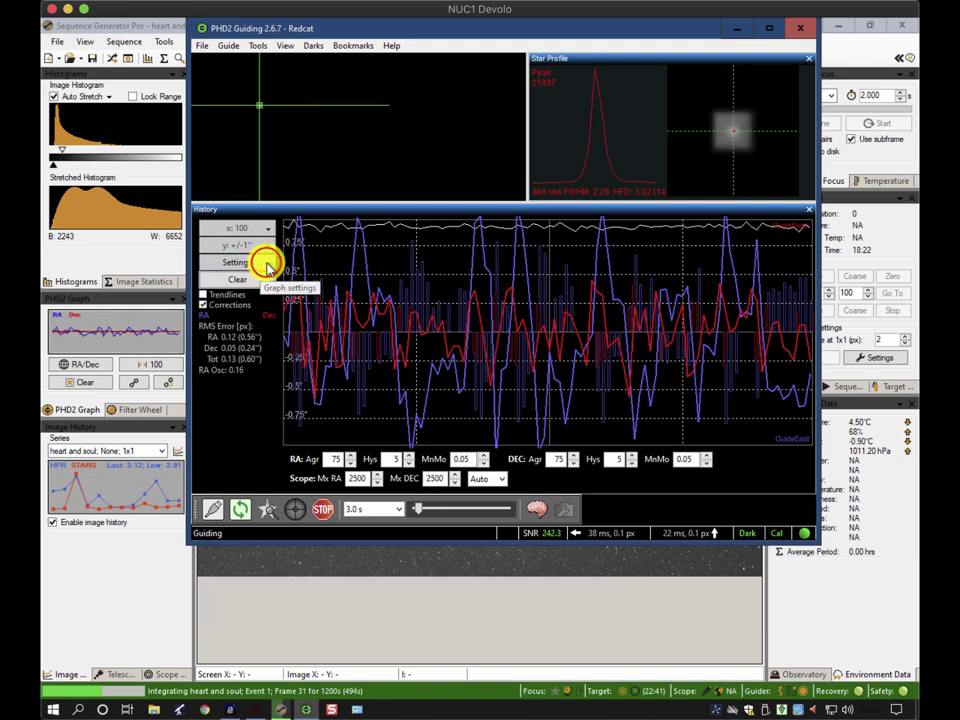
click(264, 263)
click(236, 357)
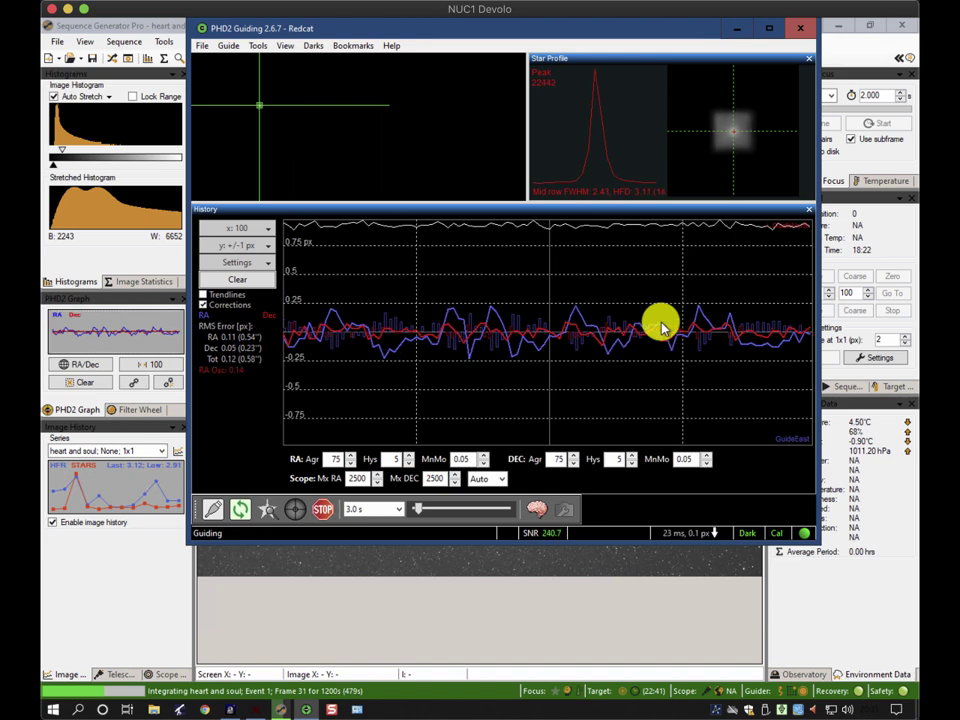
click(740, 33)
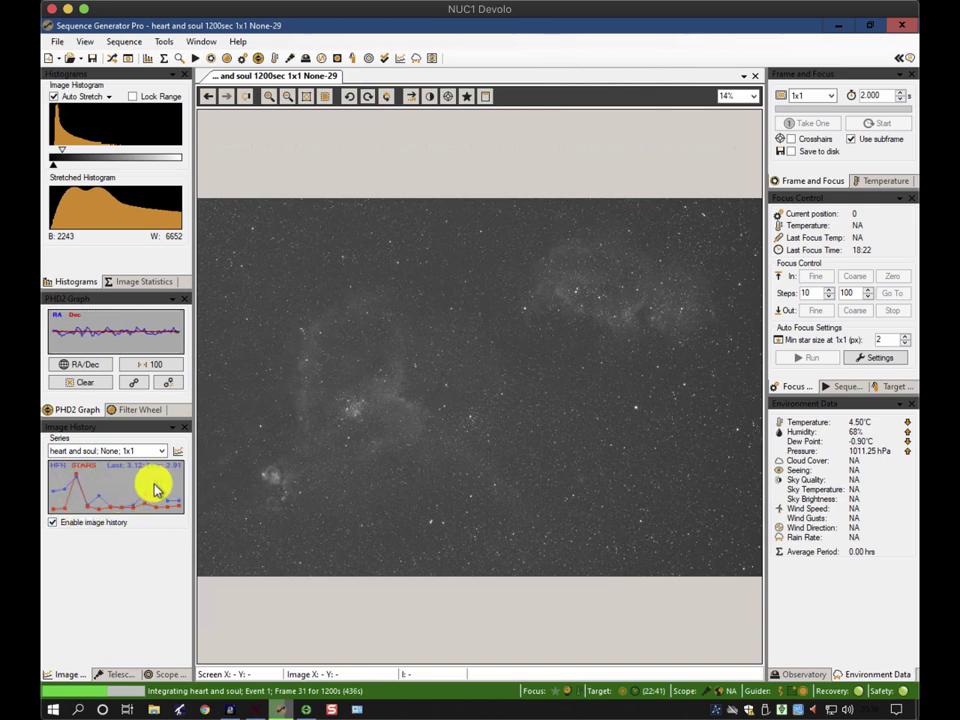
Inspect the Image History graph points to locate frame None-27
mouse_move(148, 510)
mouse_move(156, 488)
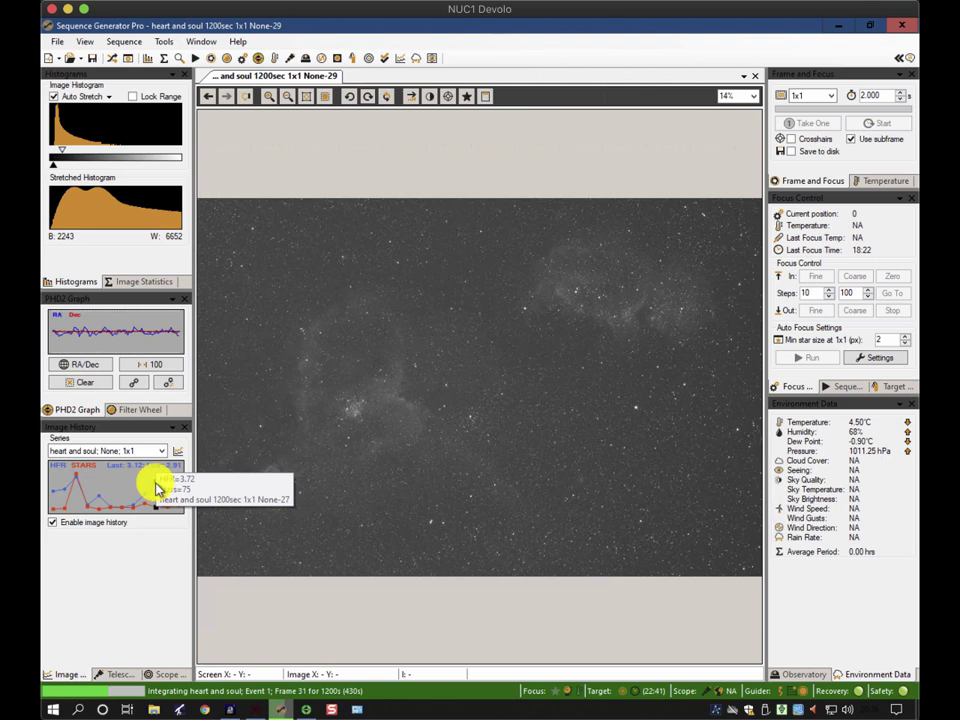
Open frame None-27 at 200% to examine its satellite trails, then open frame None-21
click(156, 488)
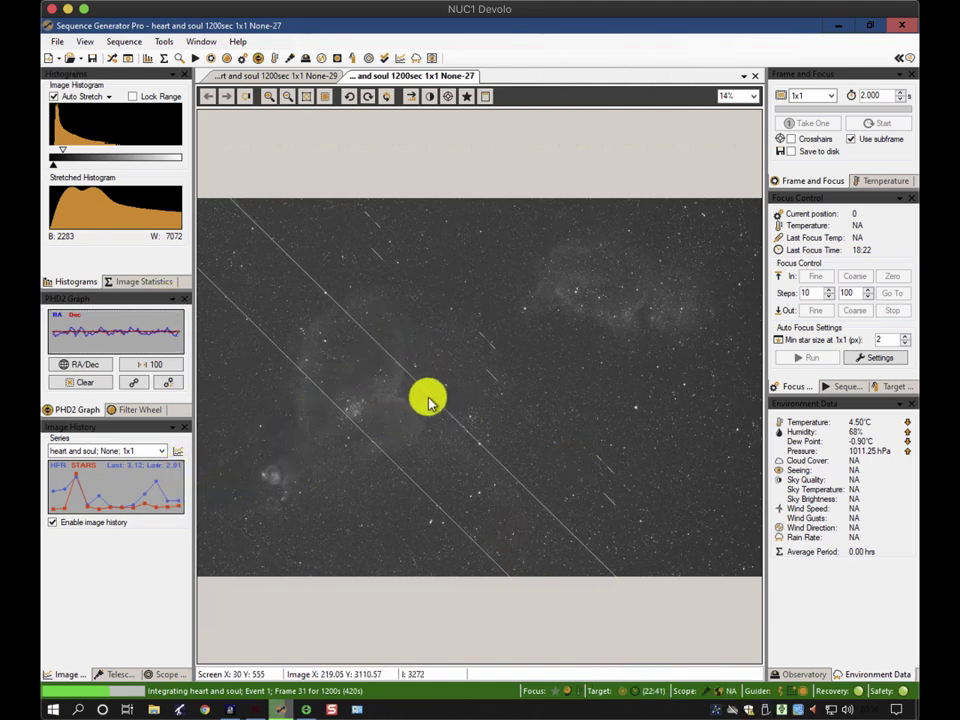
click(752, 93)
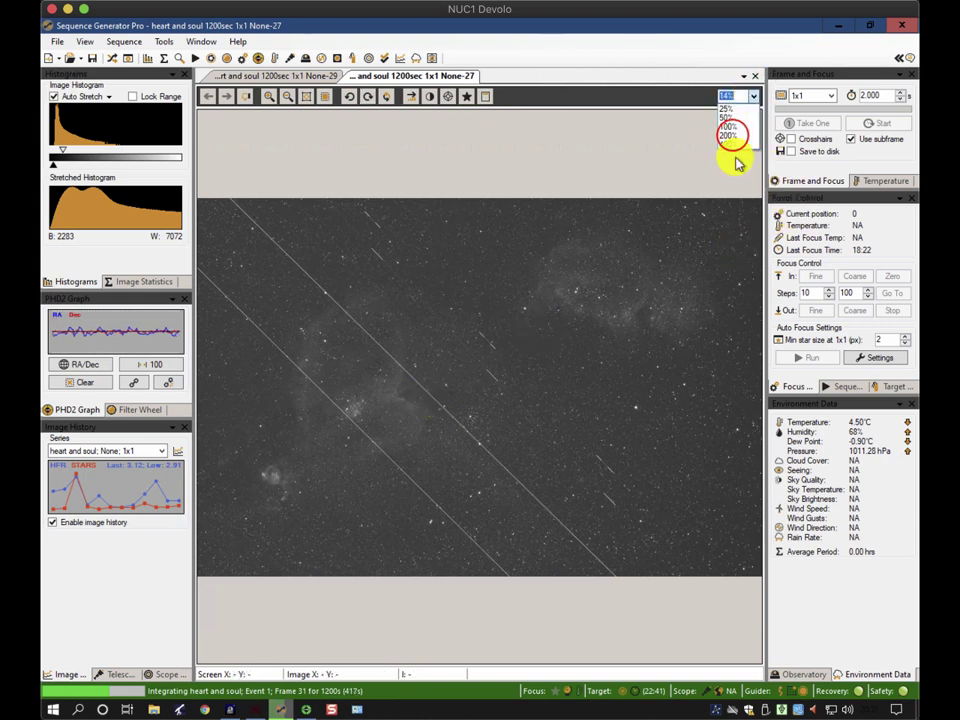
click(733, 142)
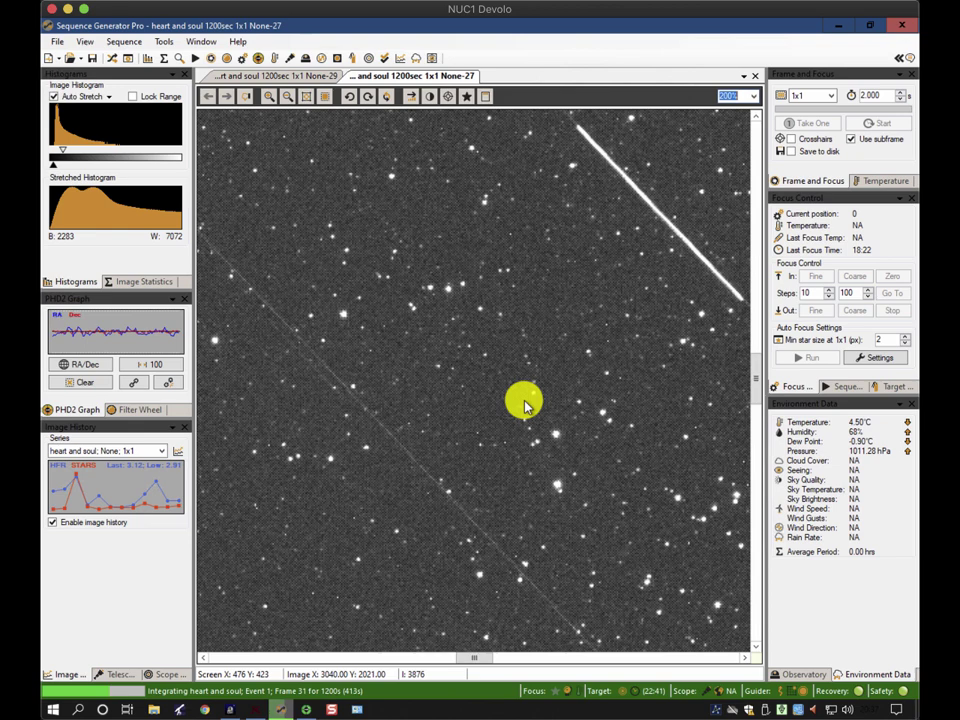
click(75, 477)
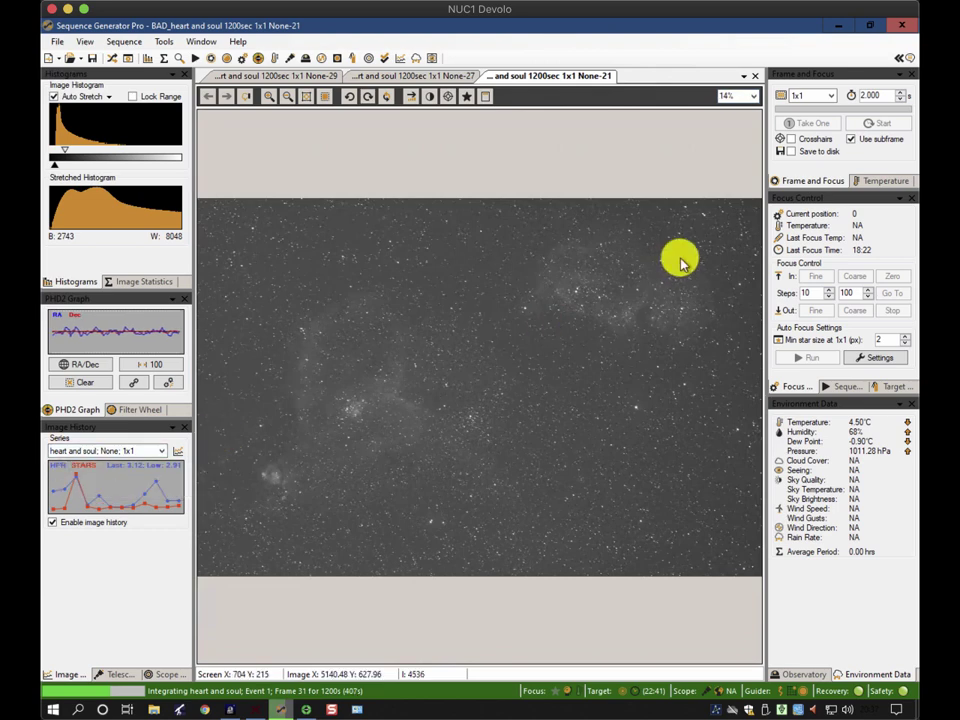
View frame None-21 at 200% and compare HFR values across Image History points
click(752, 96)
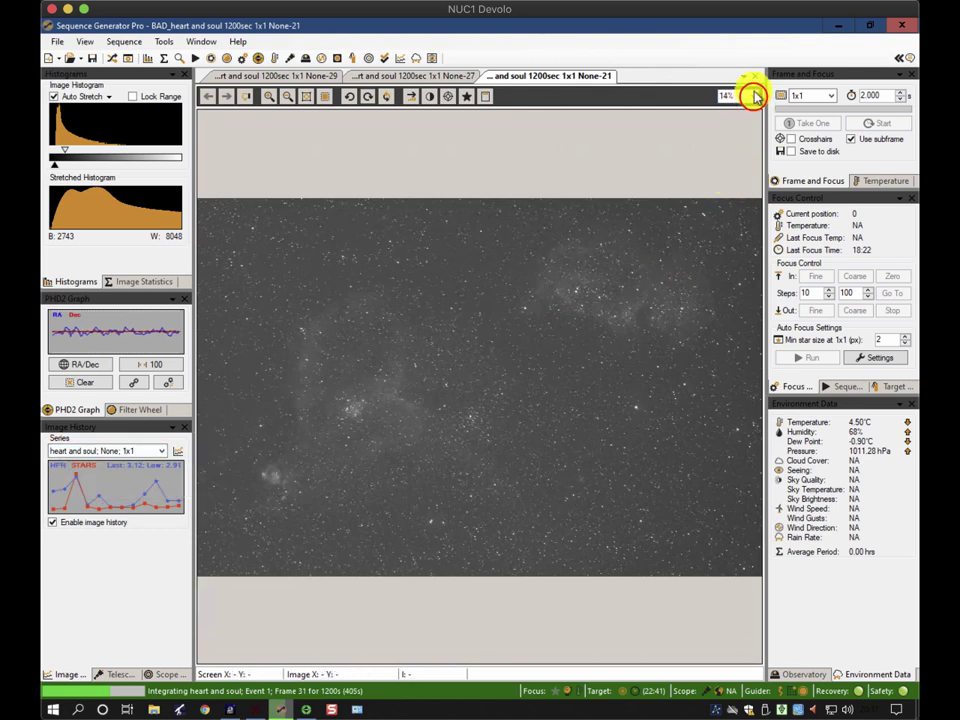
click(740, 135)
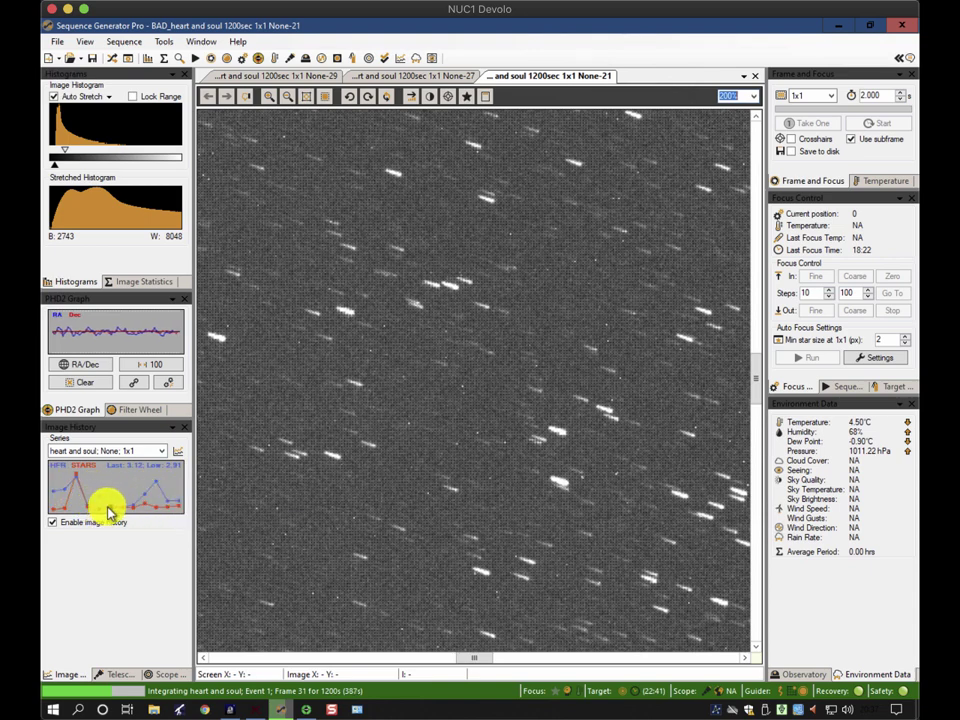
mouse_move(135, 507)
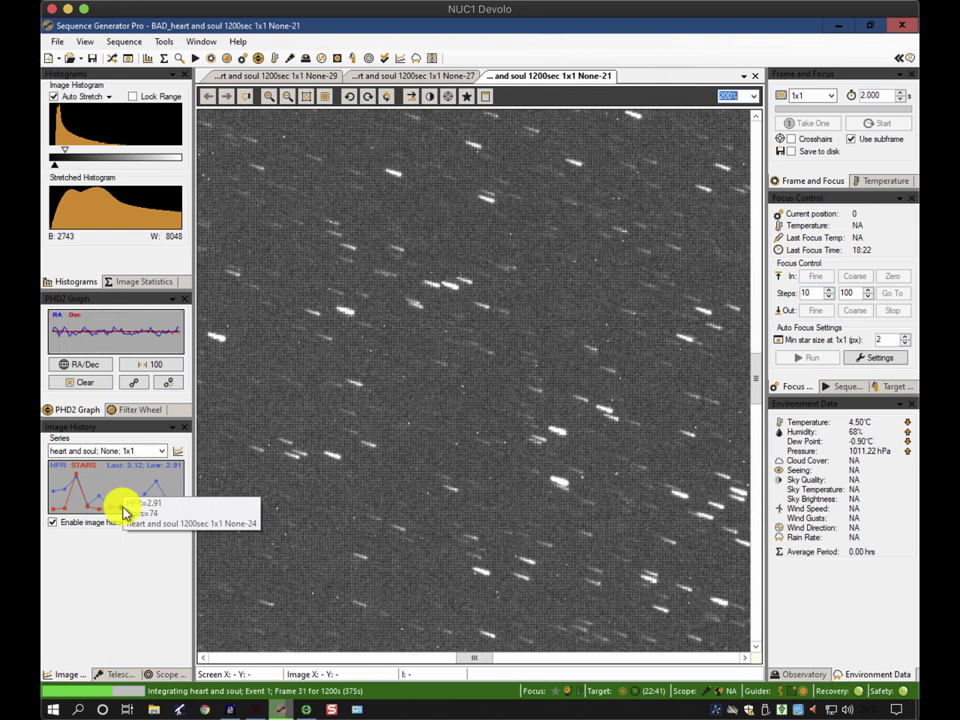
mouse_move(156, 487)
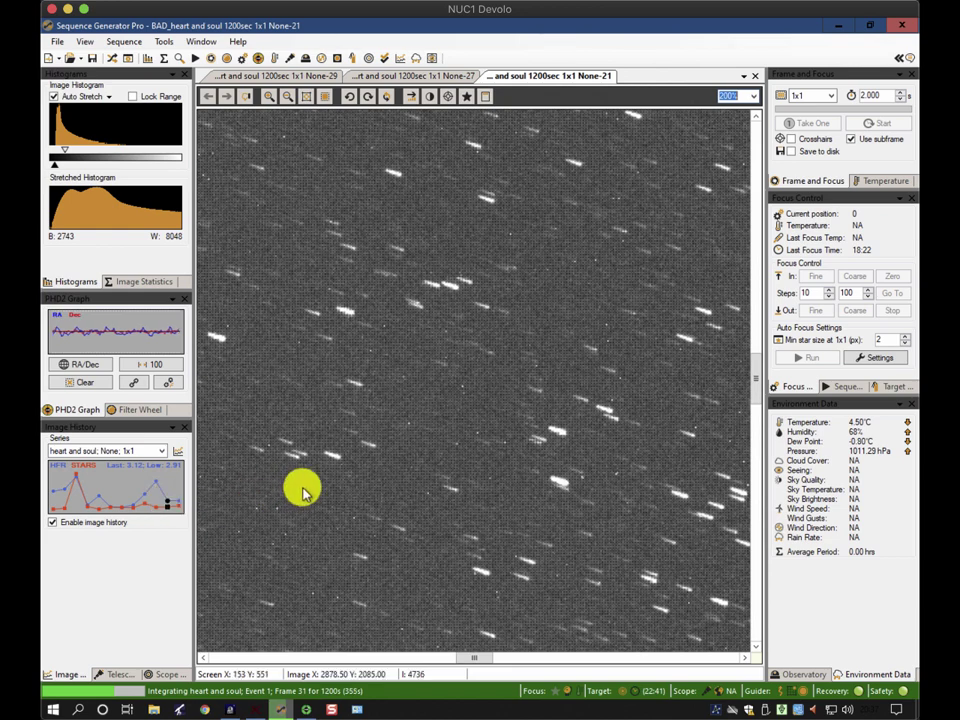
click(125, 345)
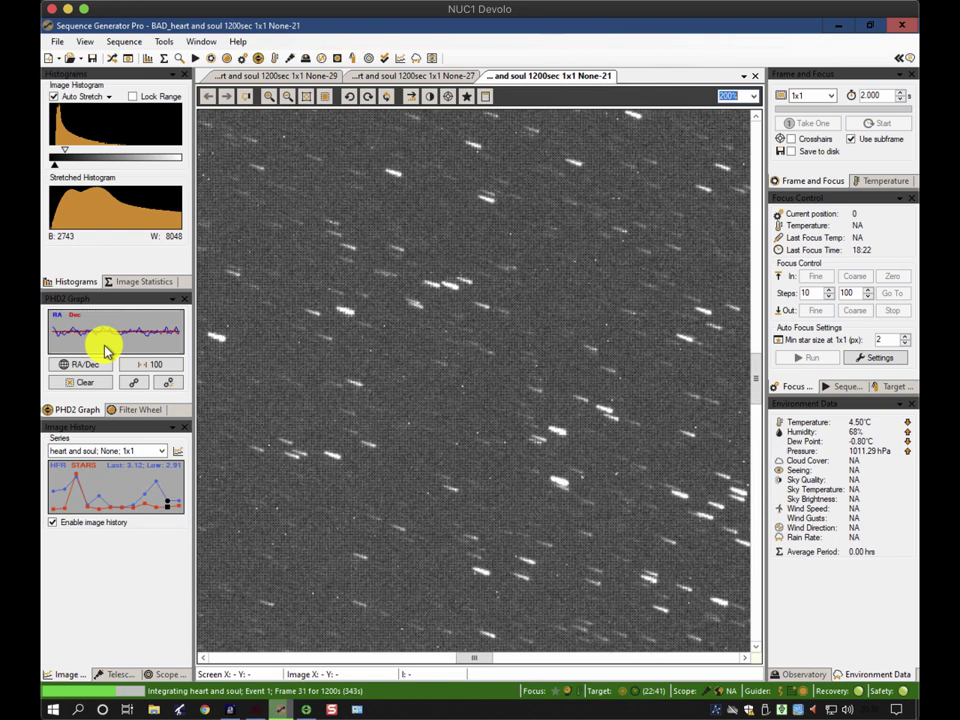
click(149, 364)
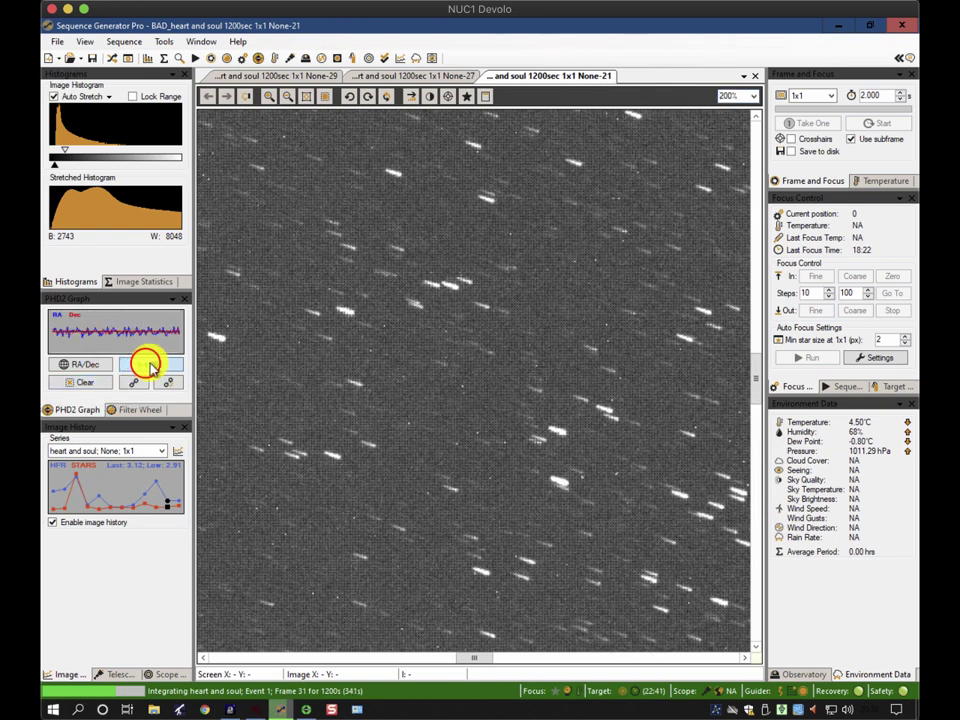
click(146, 366)
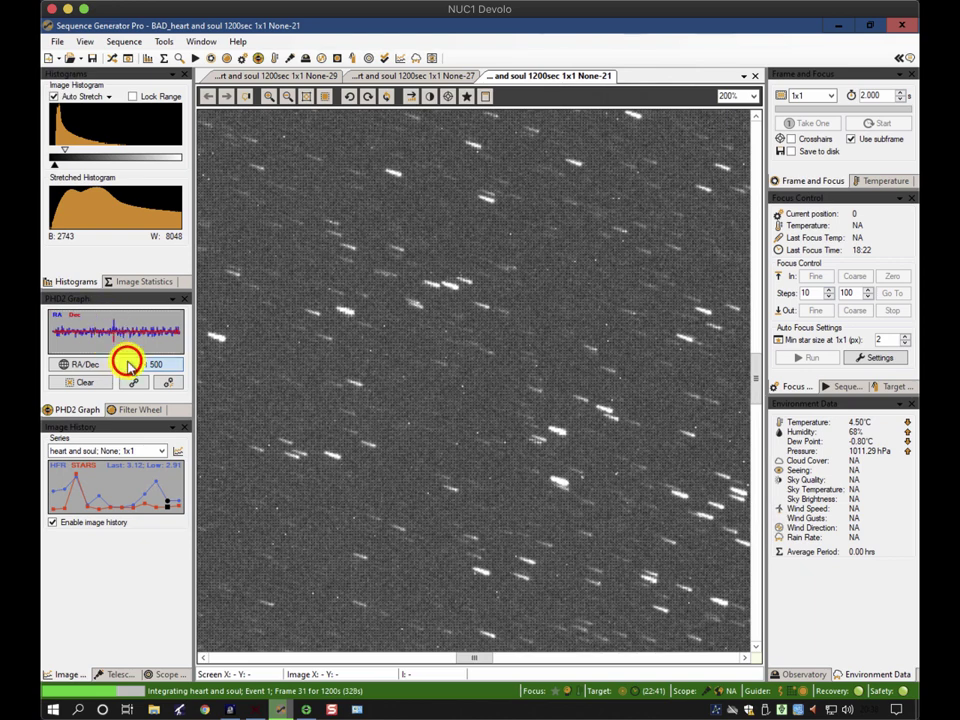
click(128, 365)
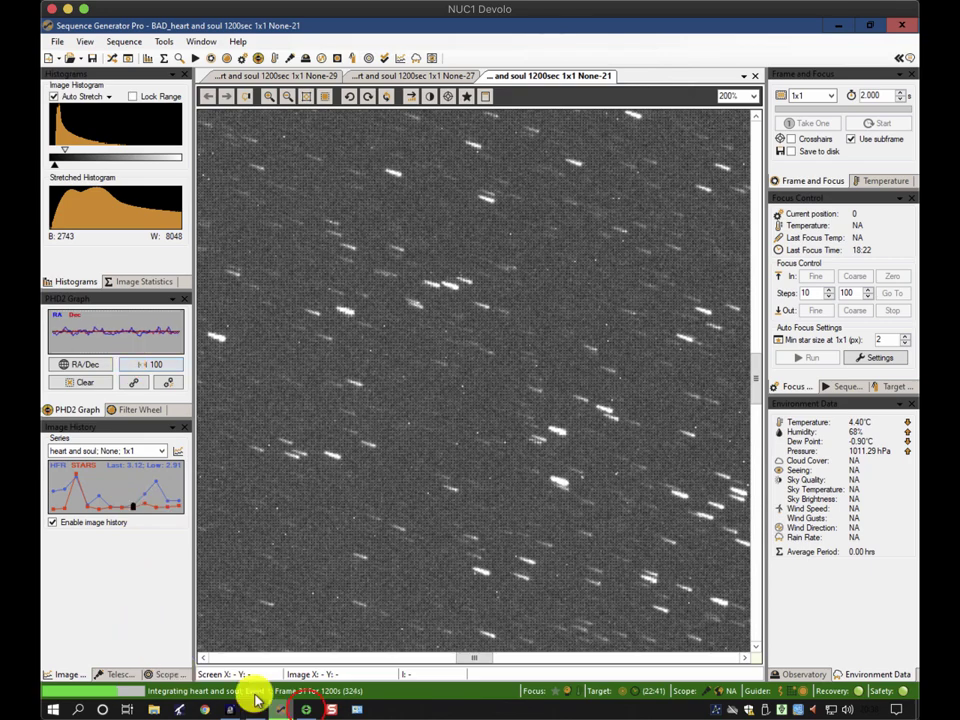
Set PHD2's guide graph x-span to 100 points, then minimize PHD2
click(306, 709)
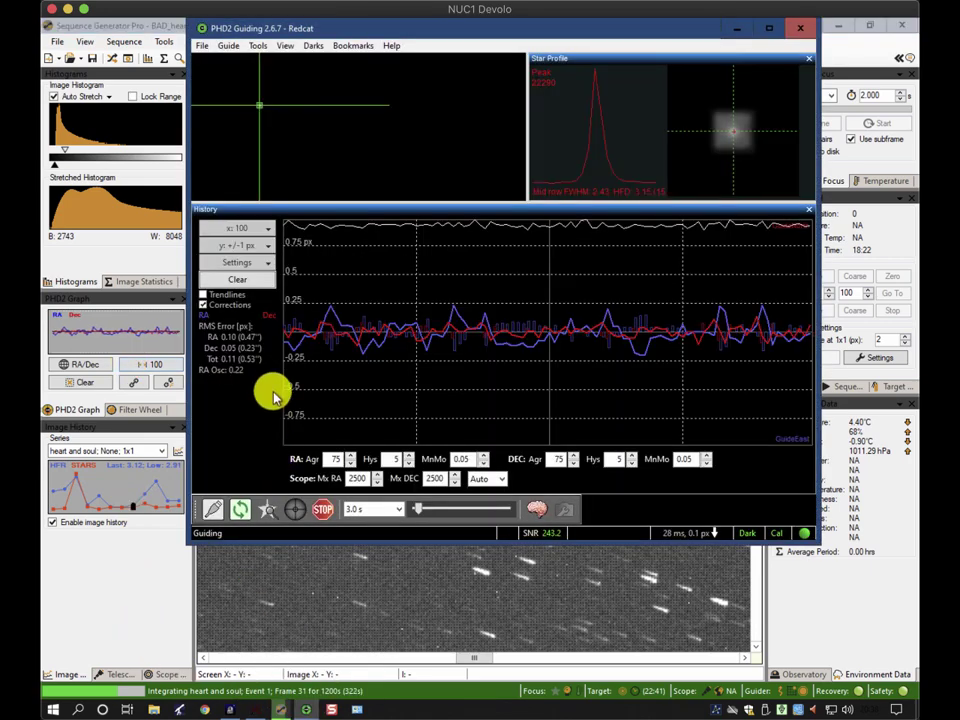
click(246, 231)
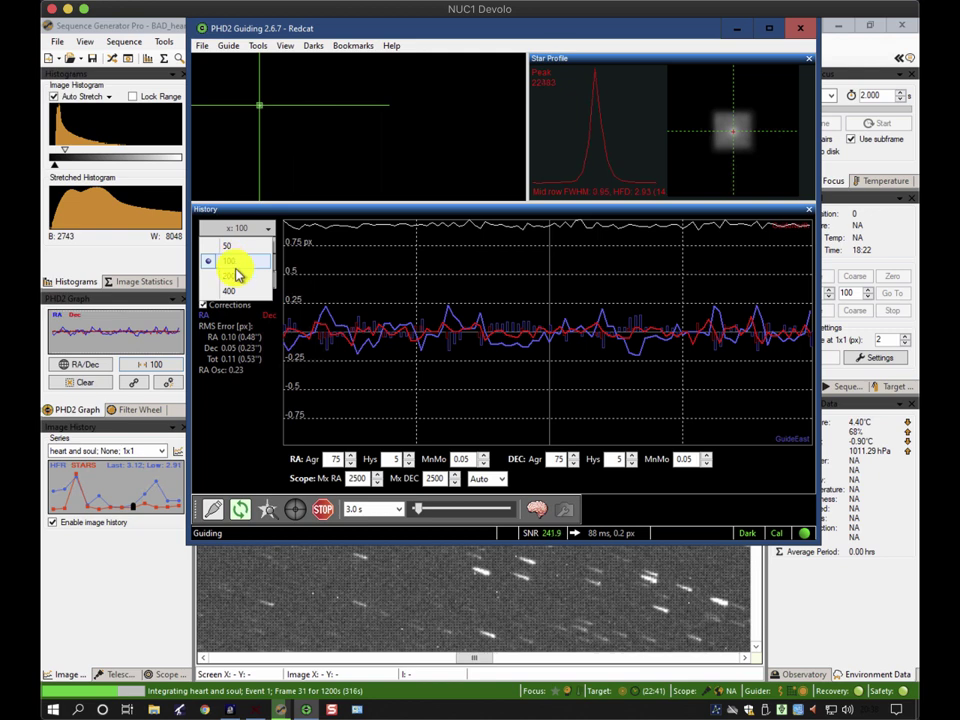
click(238, 261)
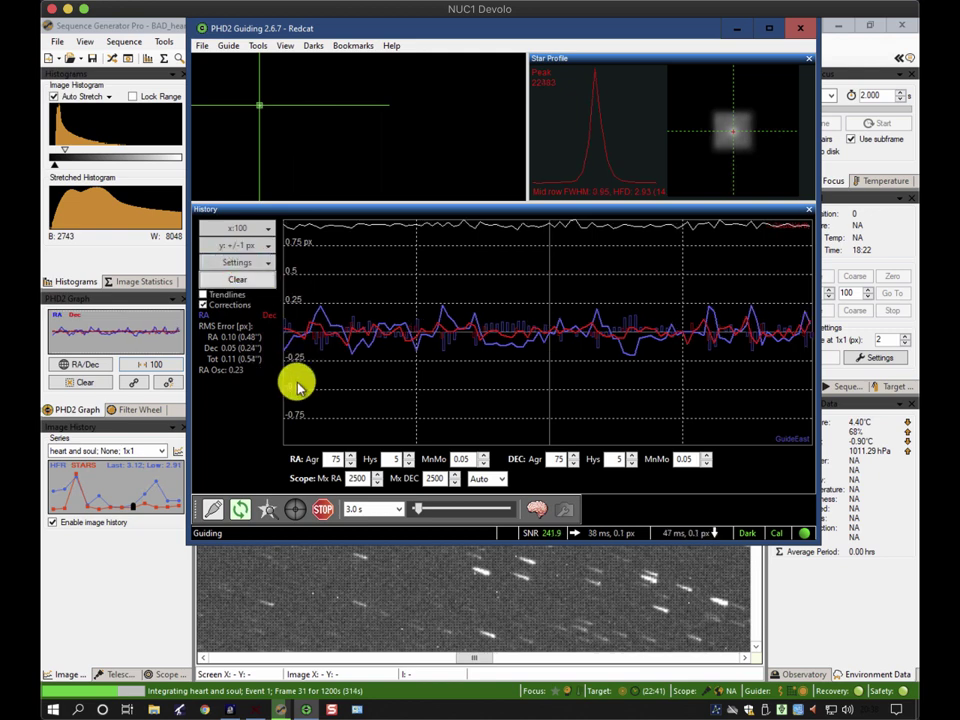
click(736, 30)
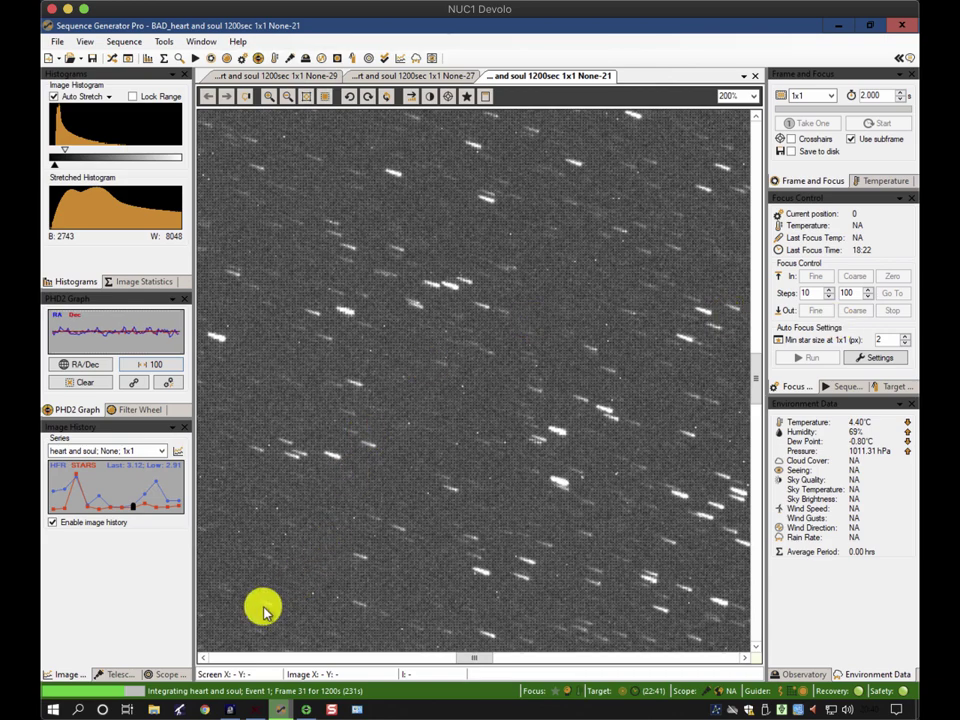
Check TheSkyX's sidereal tracking, then bring up SGP's qhy heart and soul.sgf sequence
click(253, 708)
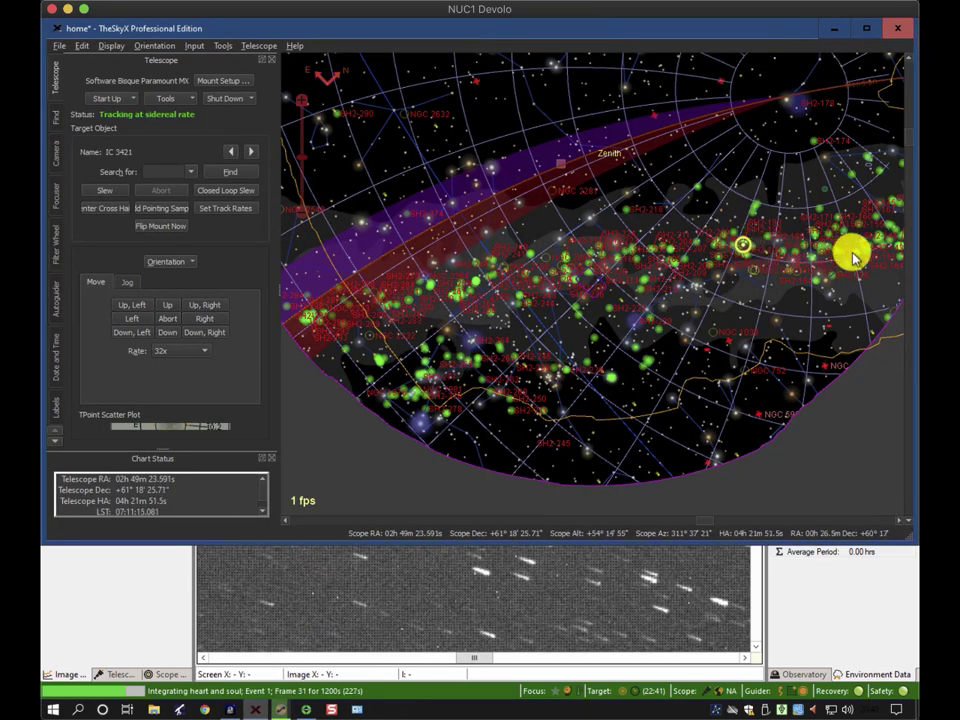
mouse_move(855, 259)
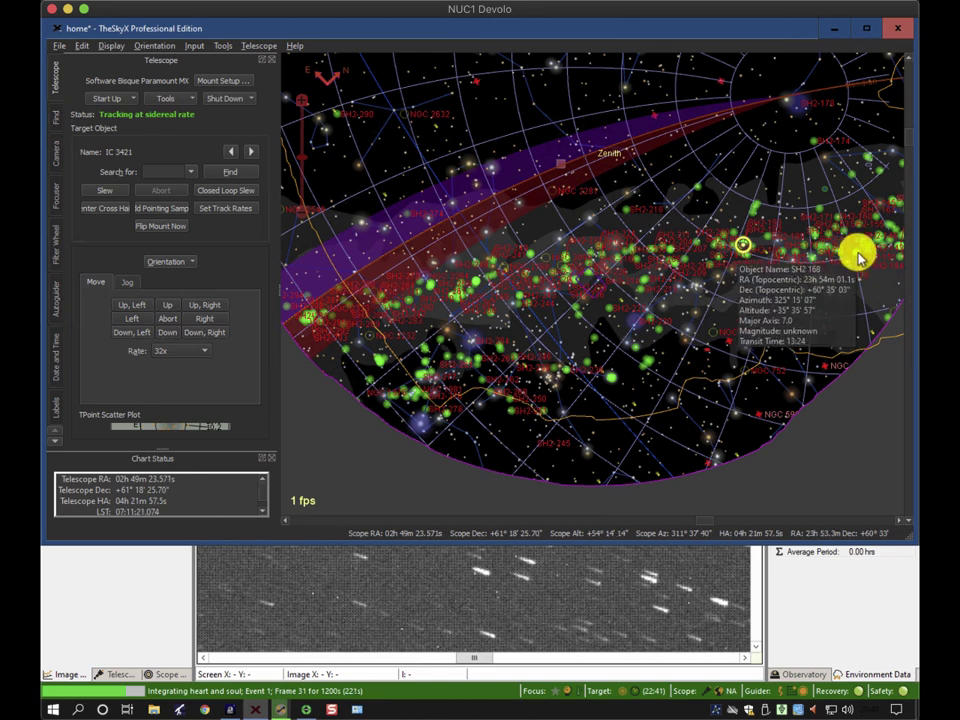
click(827, 596)
click(110, 60)
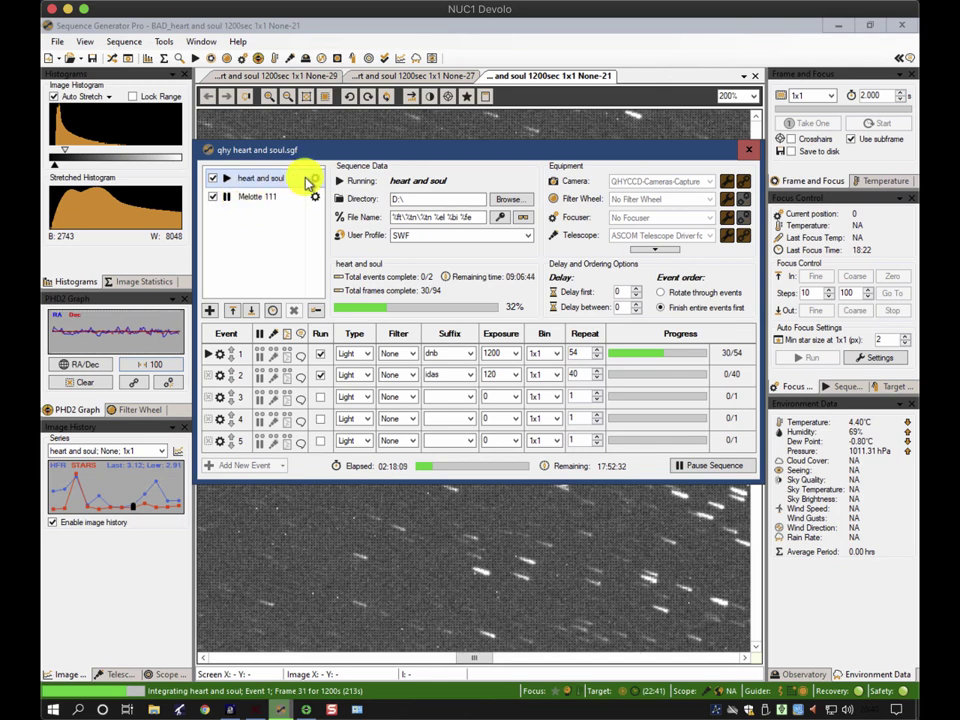
click(315, 179)
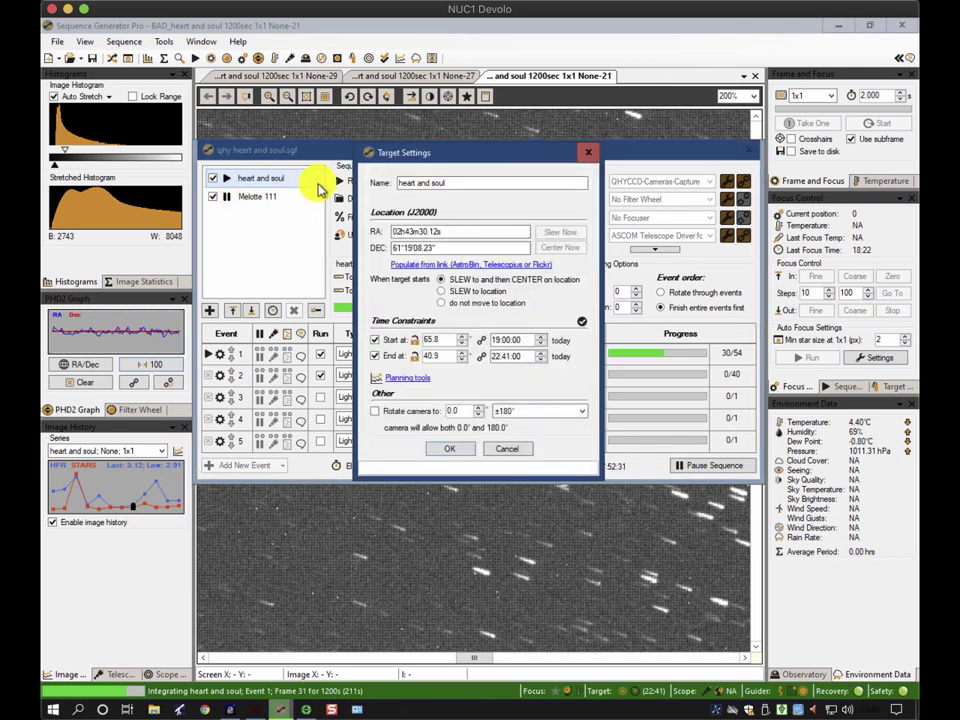
click(400, 378)
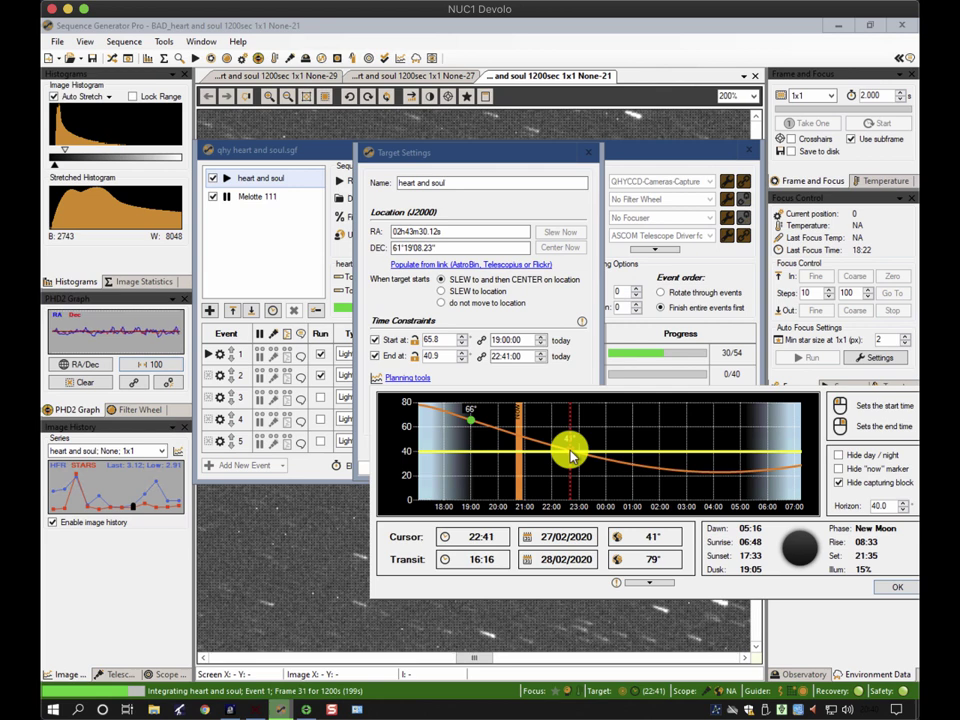
click(896, 588)
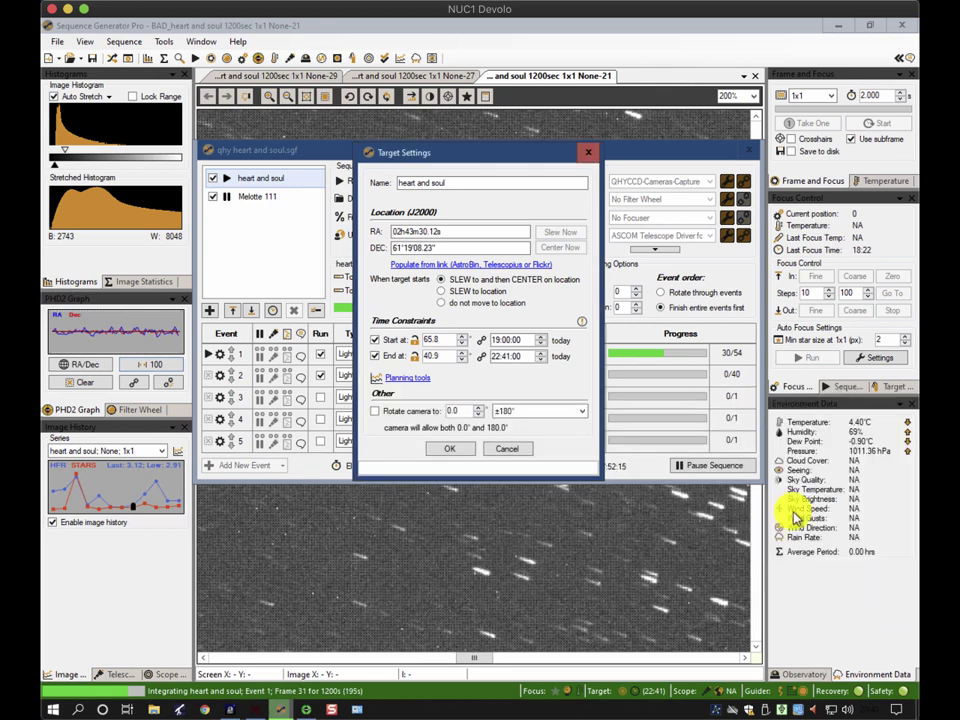
Uncheck Melotte 111's Start at limit, review its altitude planning chart, and save the target
click(509, 448)
click(255, 197)
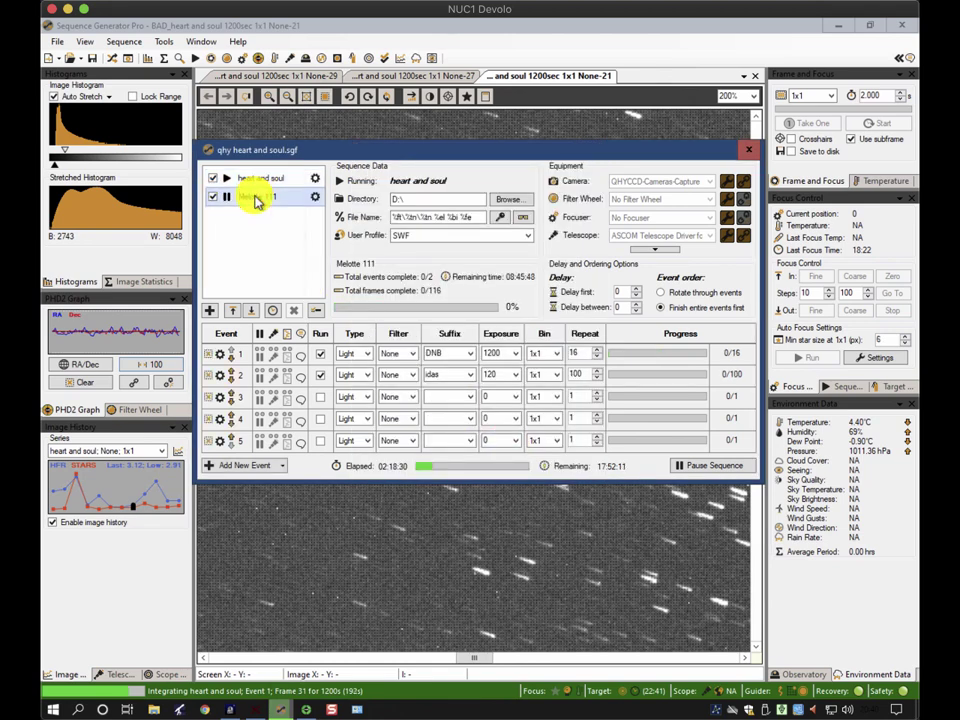
click(315, 198)
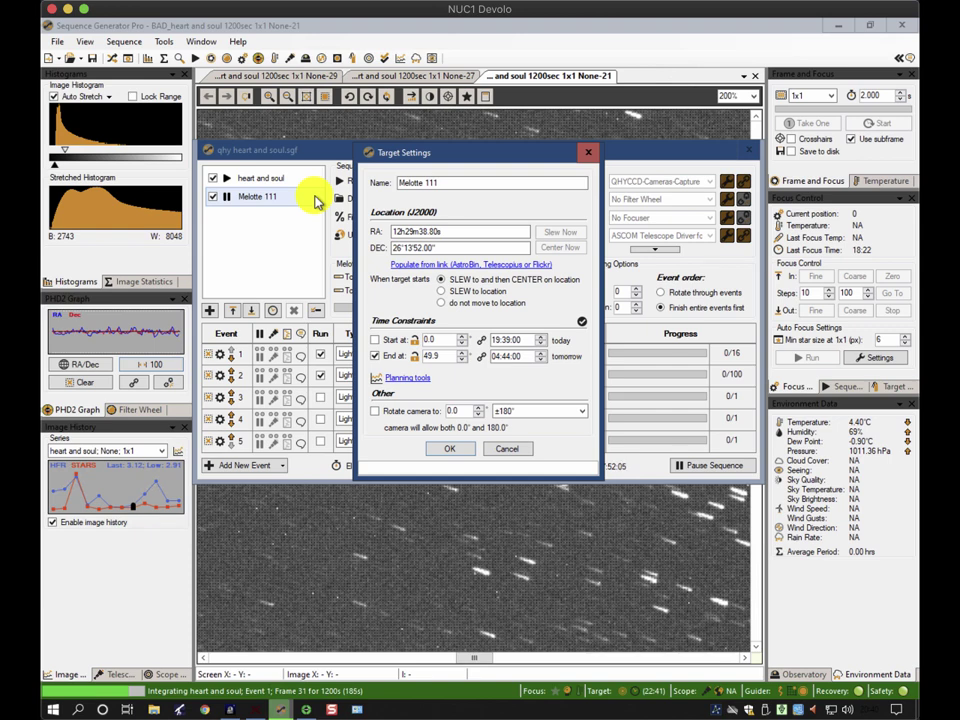
click(378, 341)
click(425, 345)
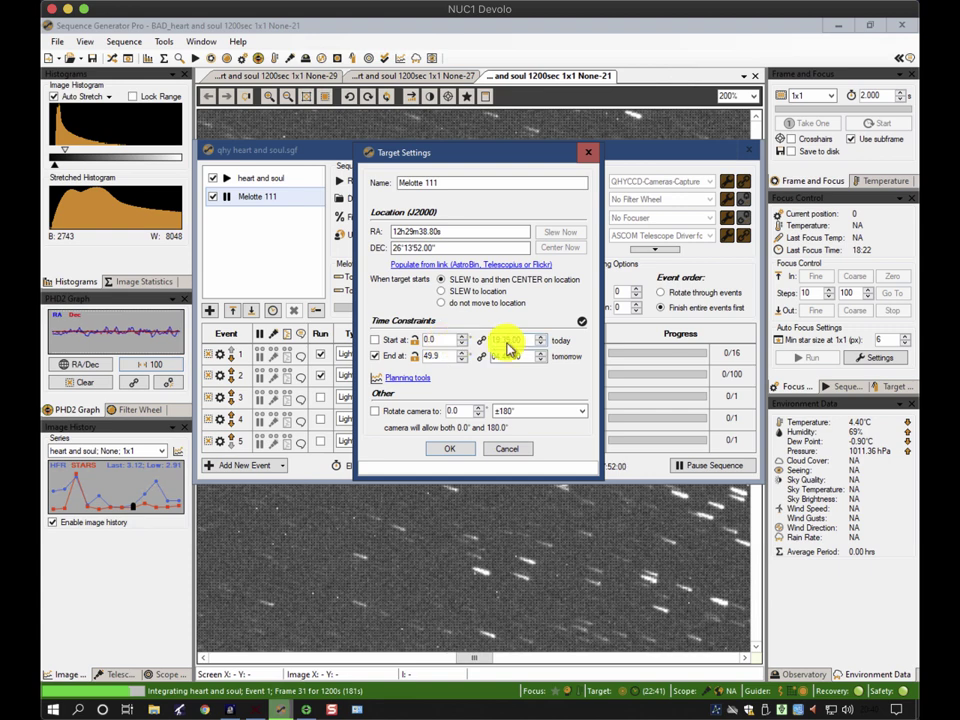
click(398, 377)
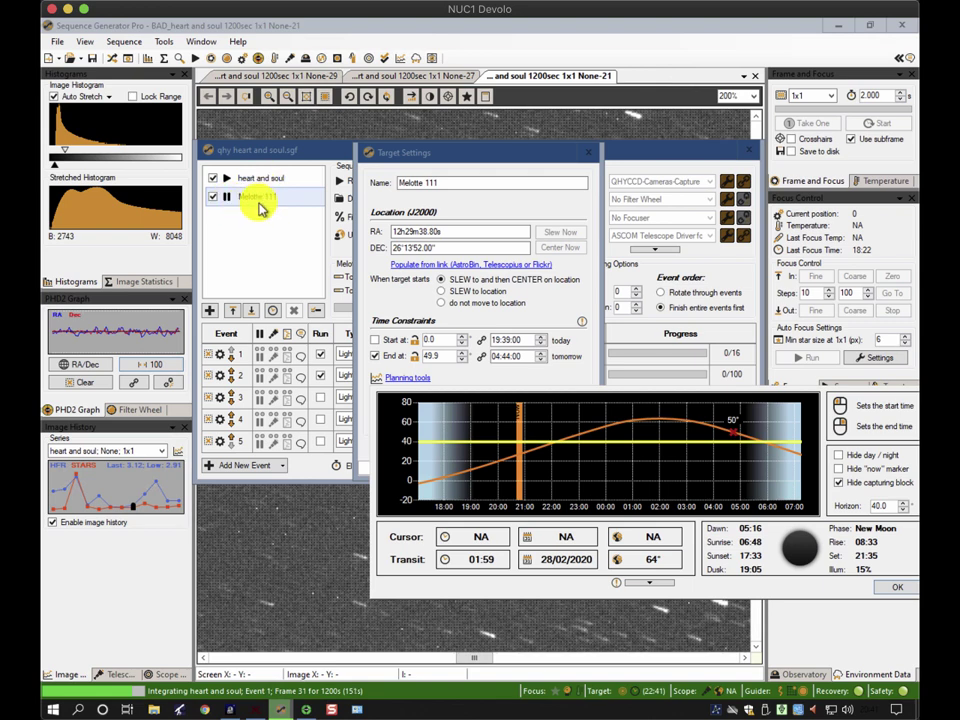
click(890, 585)
click(451, 448)
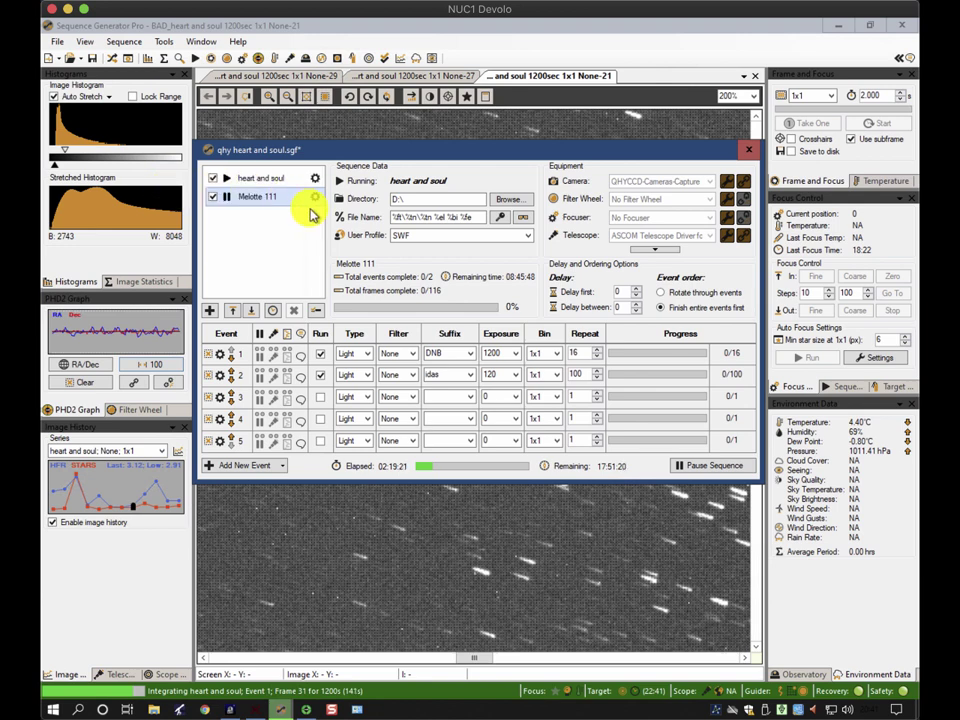
In Sequence Settings, enable End sequence at 04:22 and Disconnect all equipment at sequence end
click(314, 314)
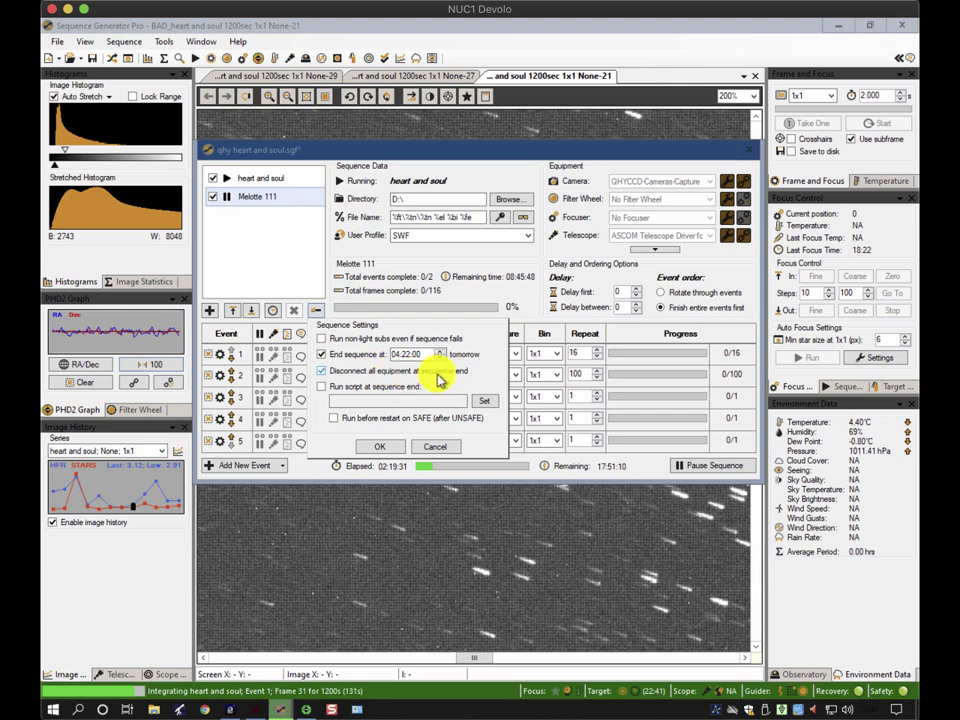
click(321, 371)
click(321, 354)
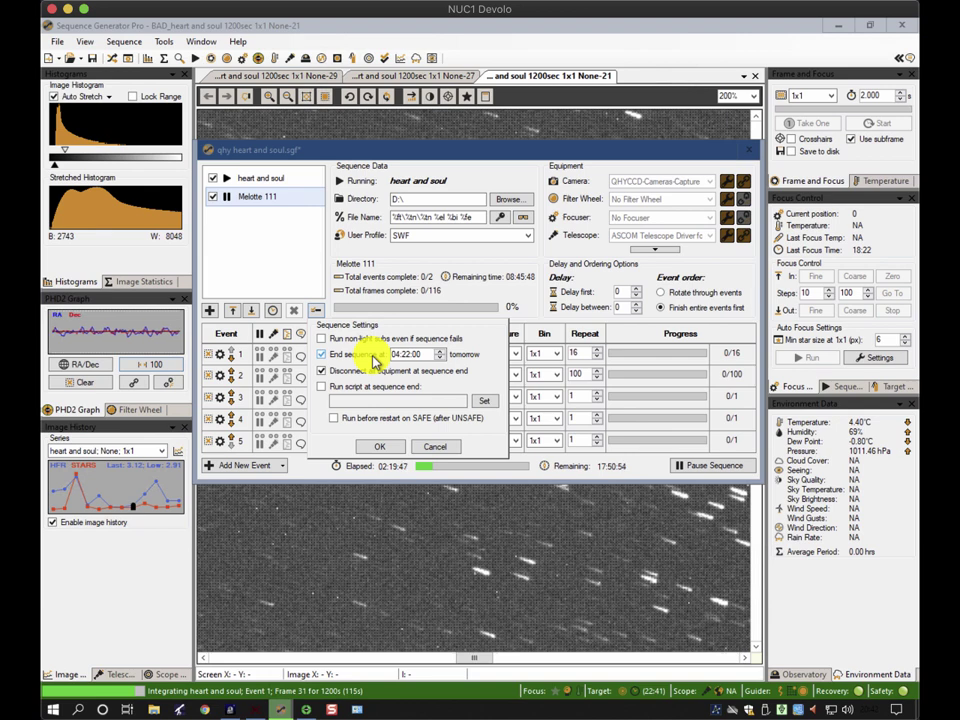
click(384, 448)
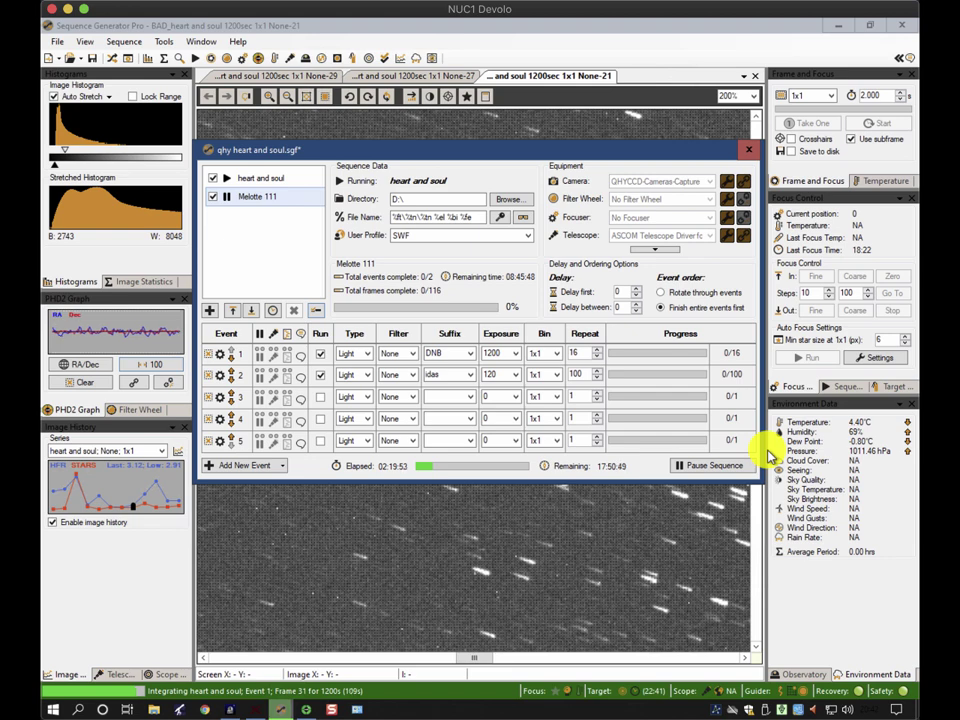
Add Target 3 to the sequence and assign Red, Green and Blue filters to events 1–3
click(211, 308)
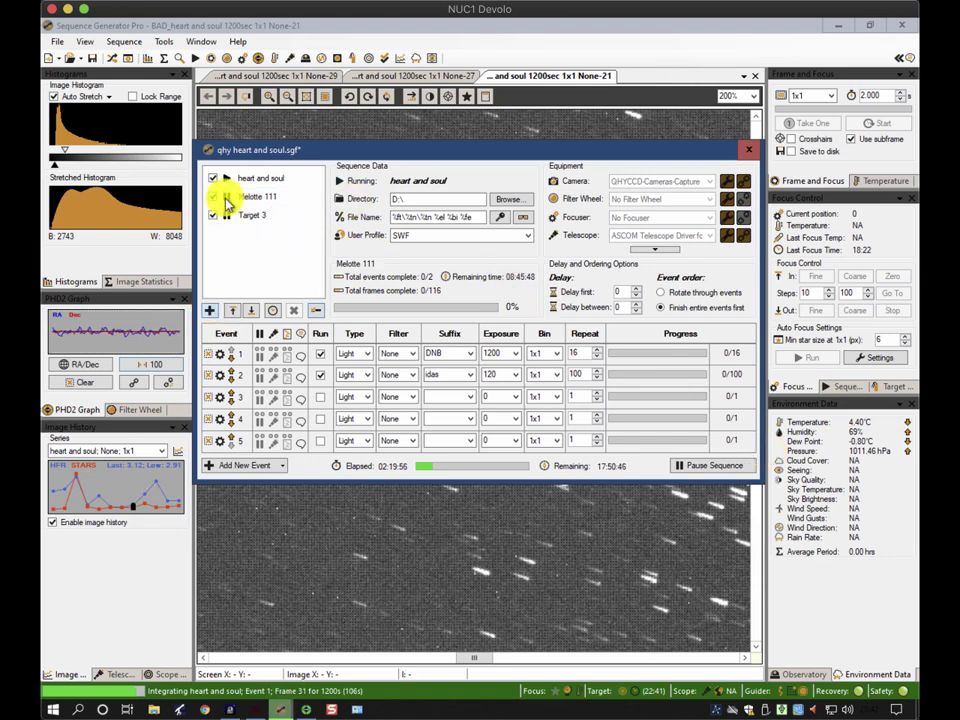
click(248, 216)
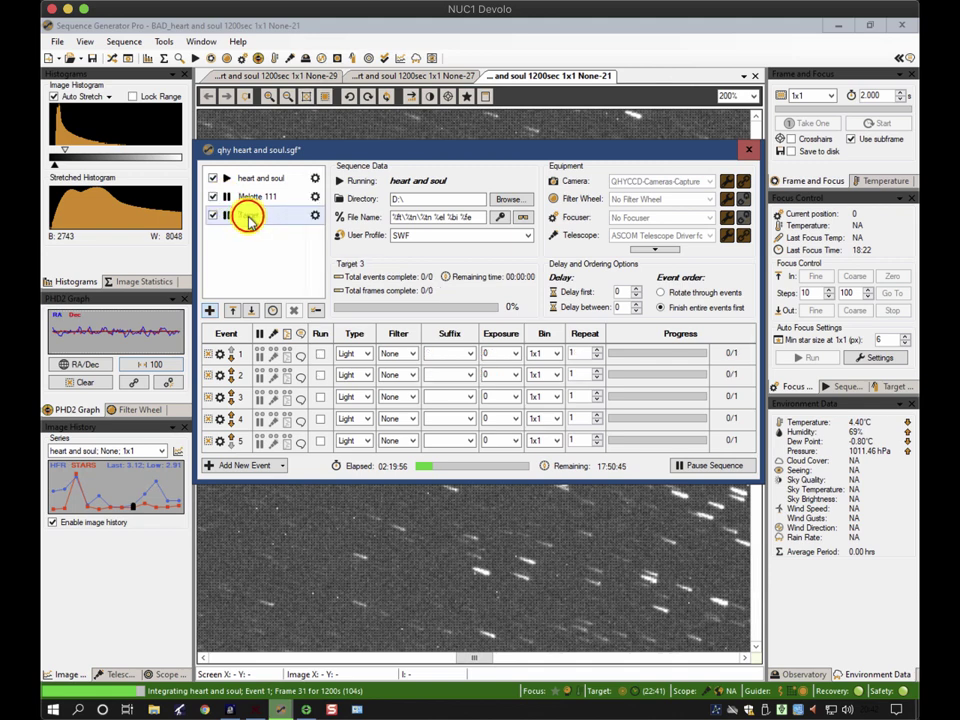
click(407, 355)
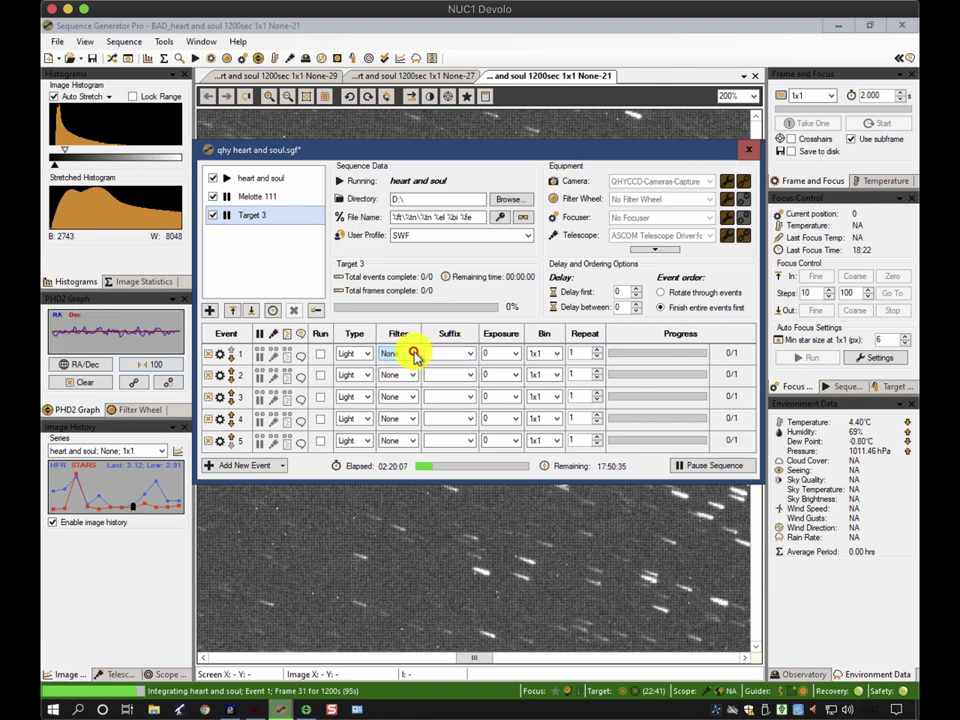
click(415, 357)
click(403, 386)
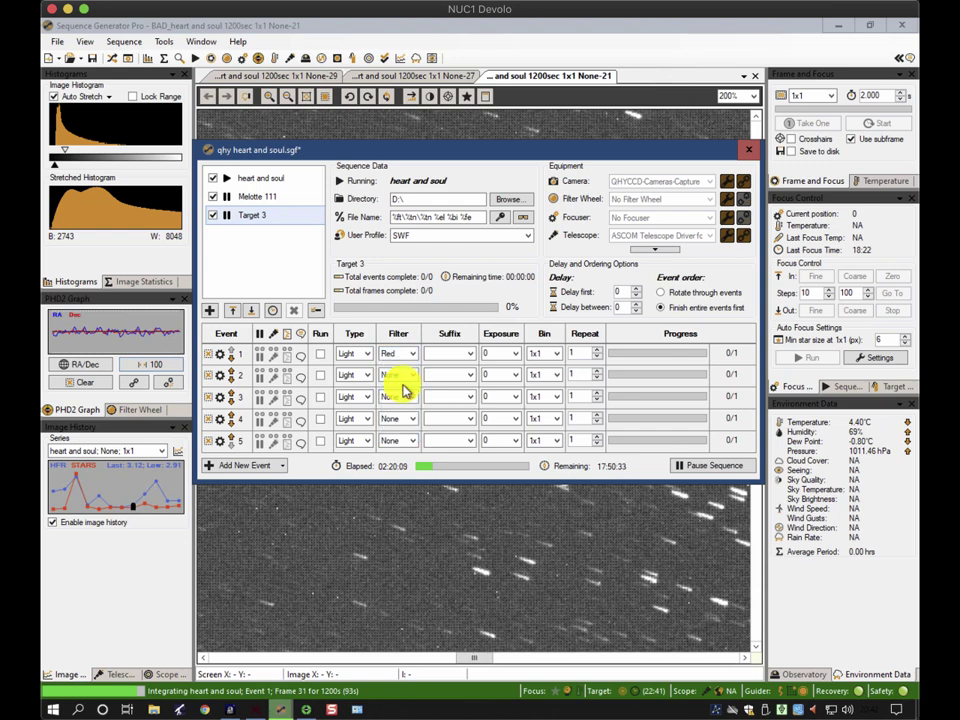
click(407, 372)
click(412, 372)
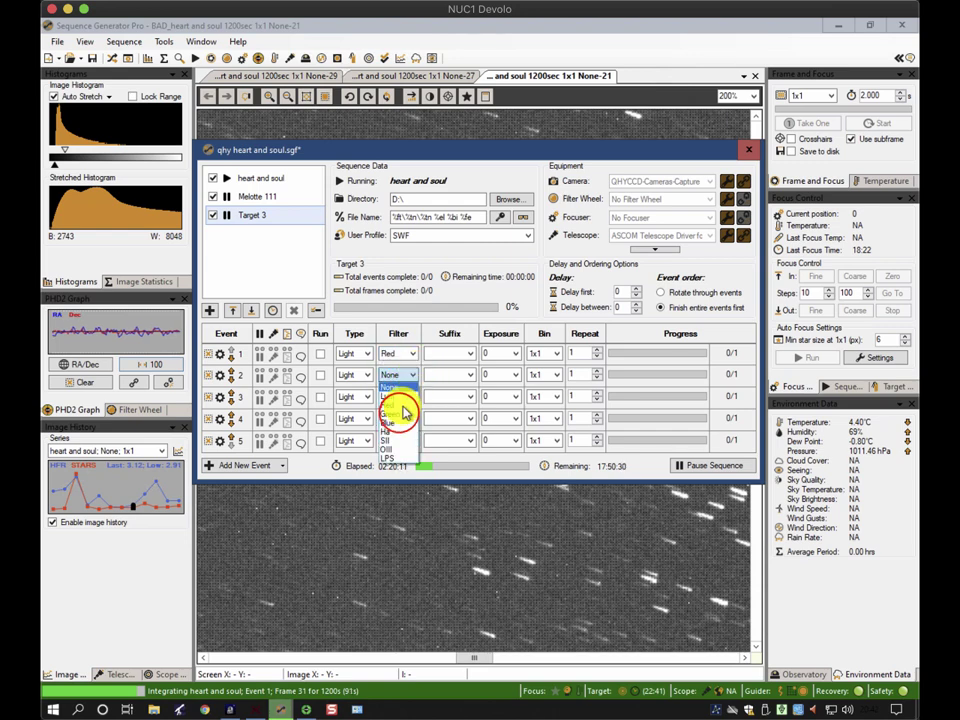
click(401, 418)
click(412, 397)
click(412, 397)
click(393, 450)
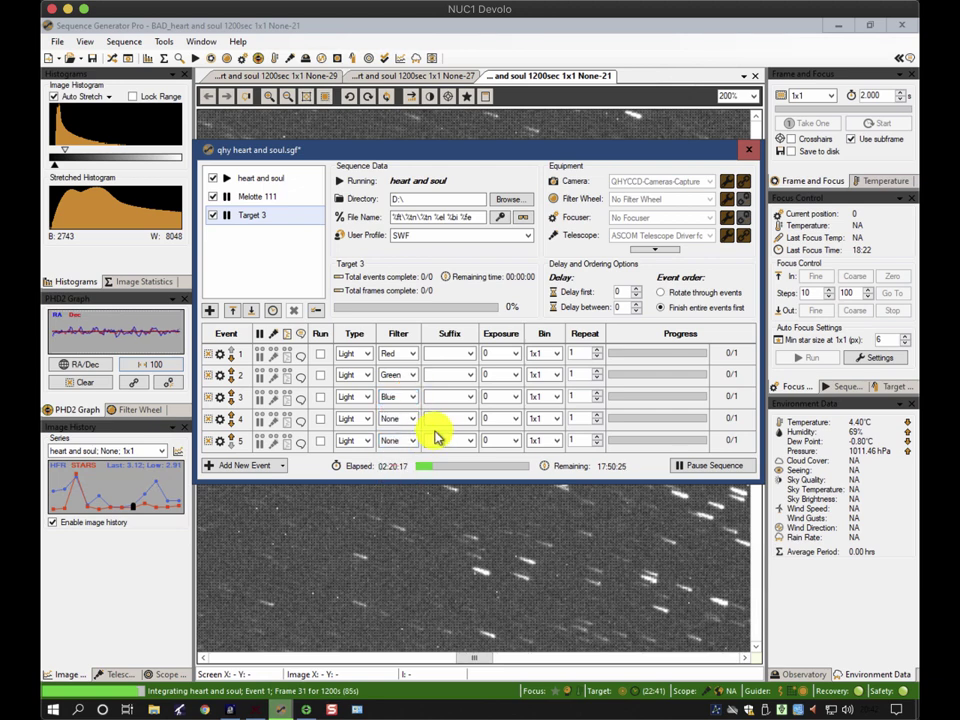
Apply a repeat count of 50 to all events and give event 1 a 10 m exposure
click(578, 353)
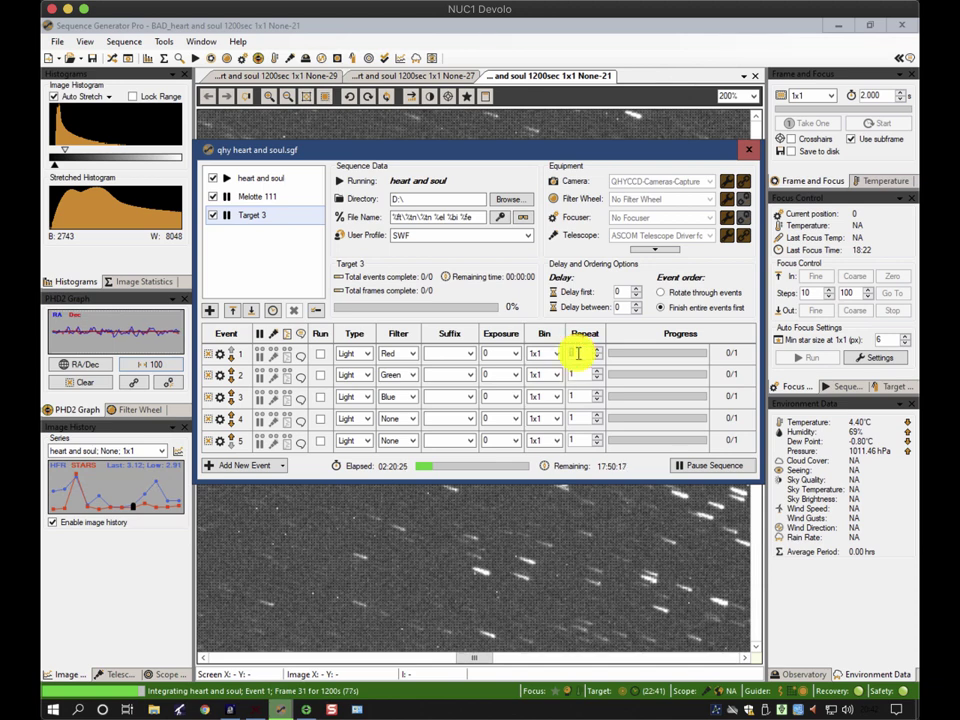
text(50)
click(583, 334)
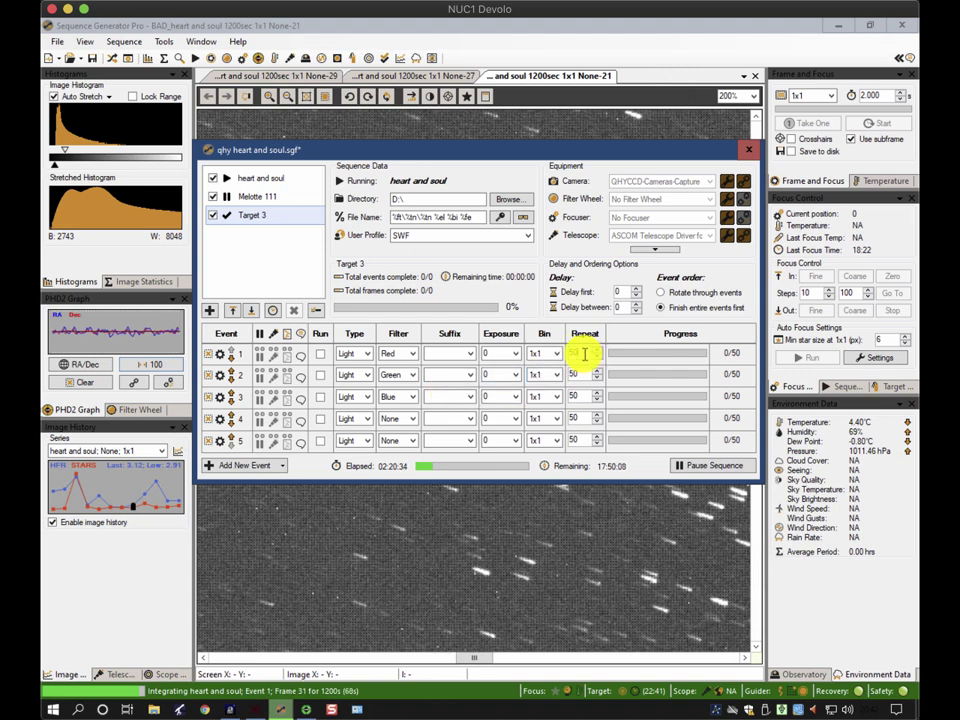
click(514, 353)
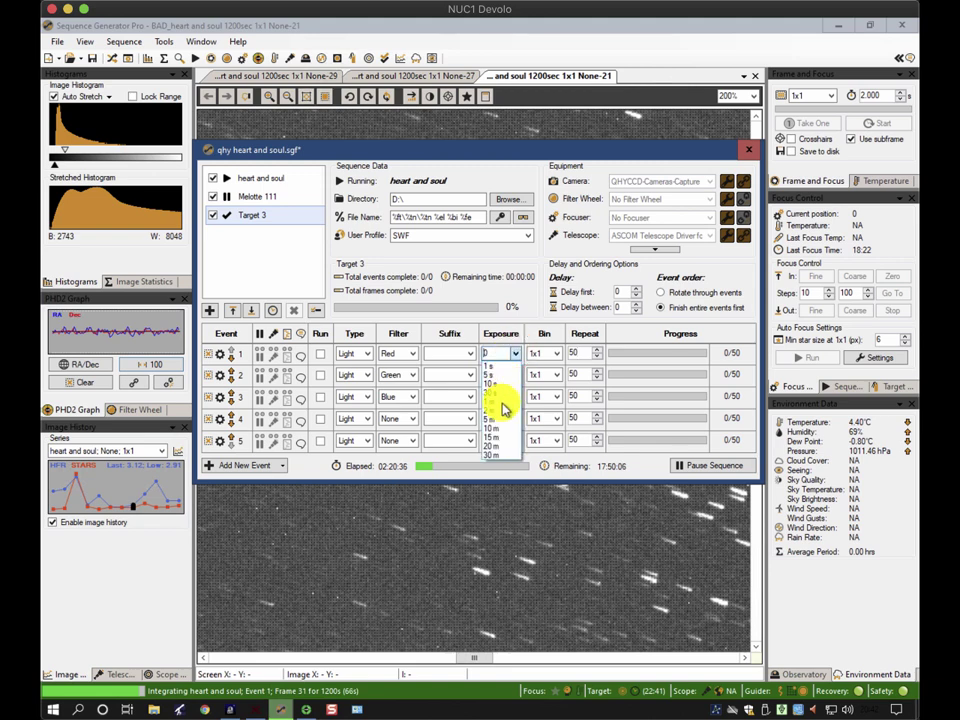
click(491, 427)
click(557, 398)
click(555, 357)
click(385, 376)
click(397, 398)
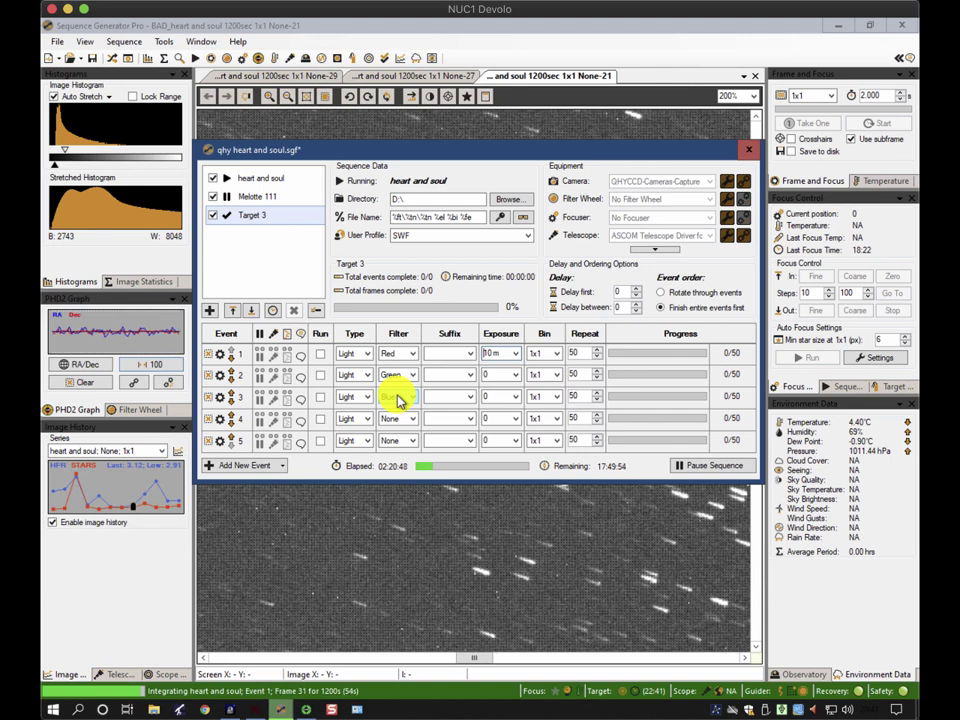
Change the repeat count for all five events to 20, then to 40
click(578, 352)
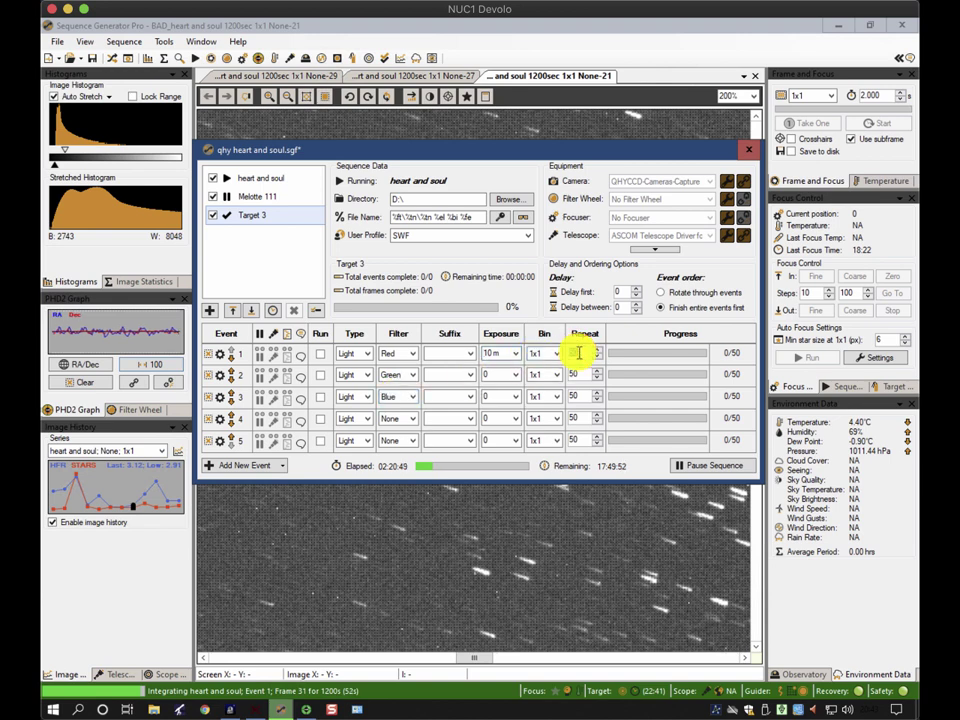
text(20)
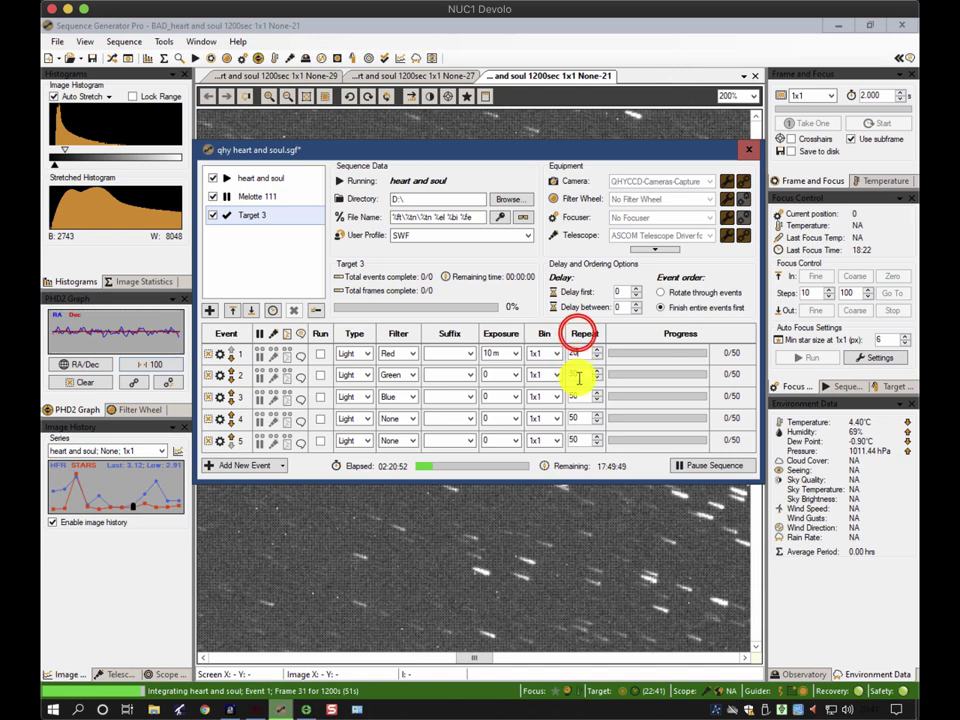
click(578, 335)
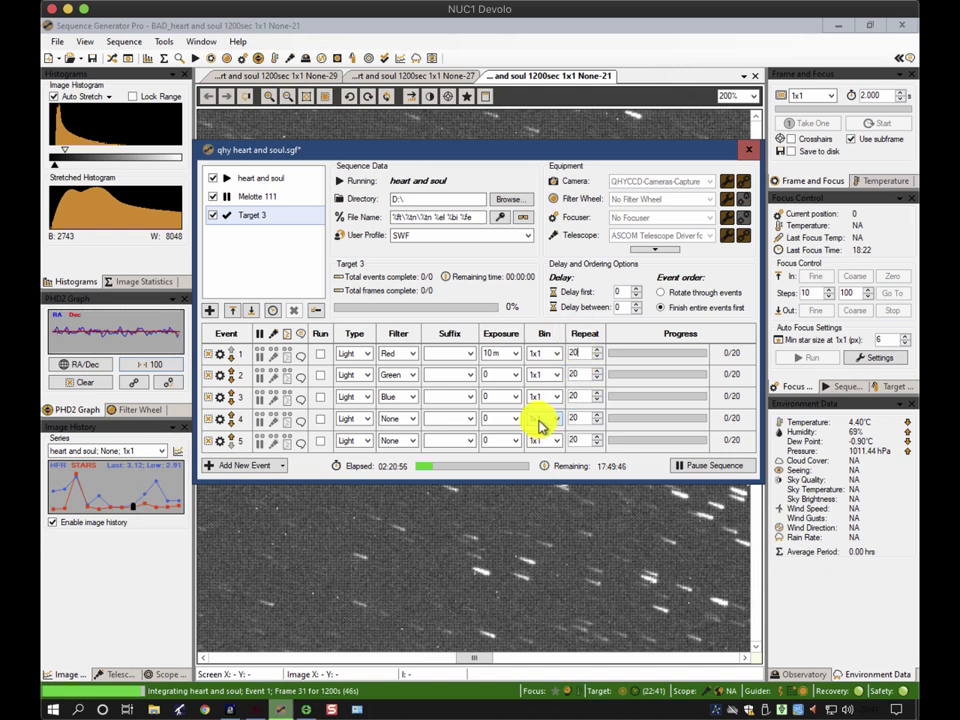
click(396, 409)
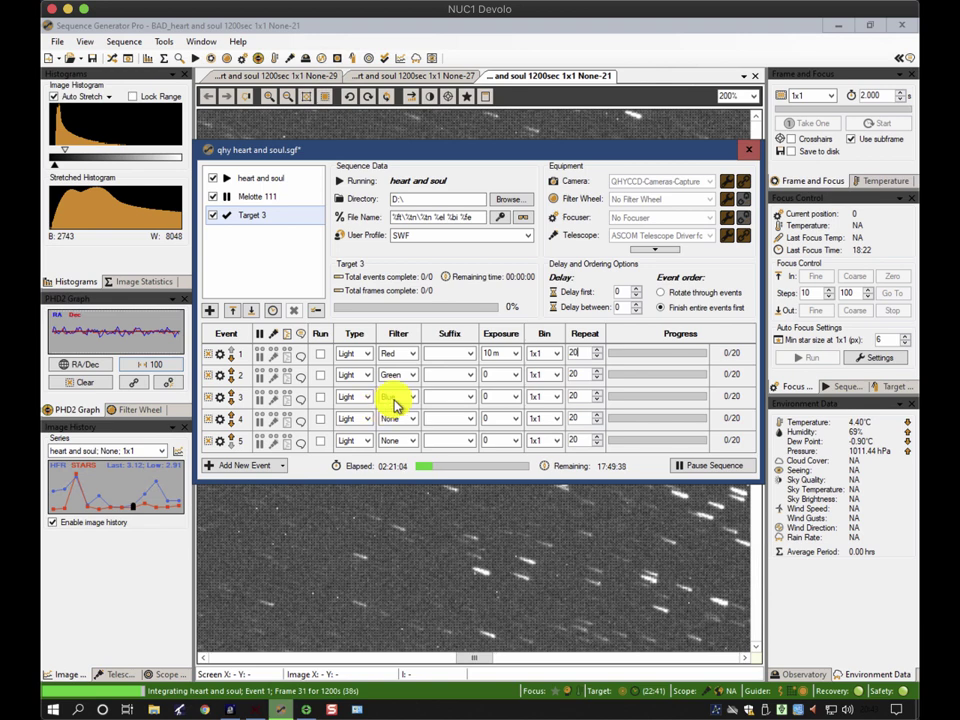
click(572, 351)
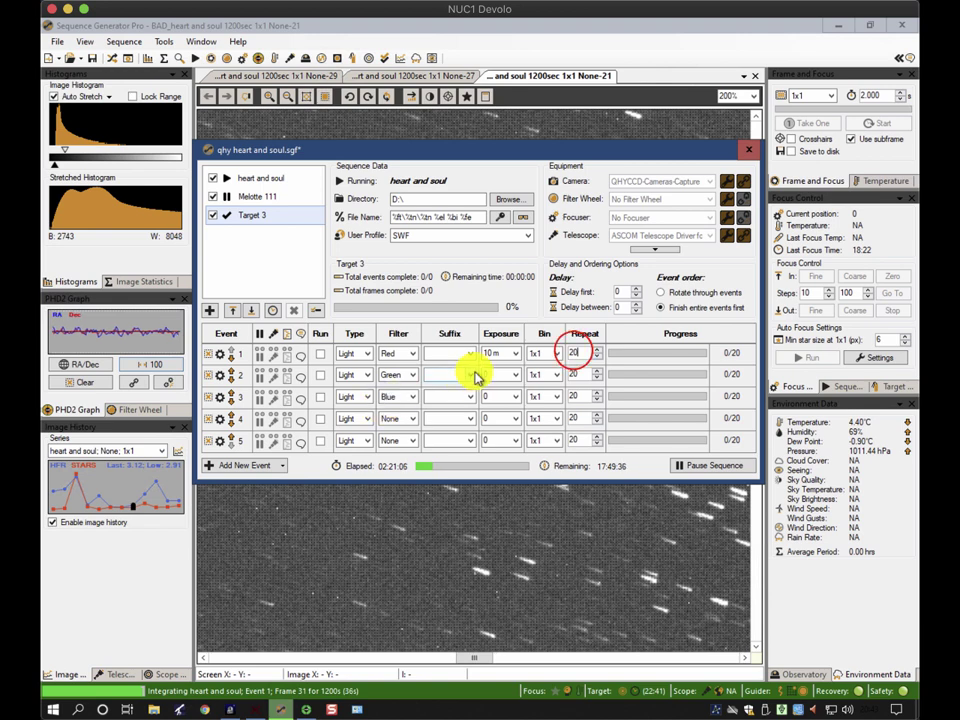
click(574, 333)
click(578, 338)
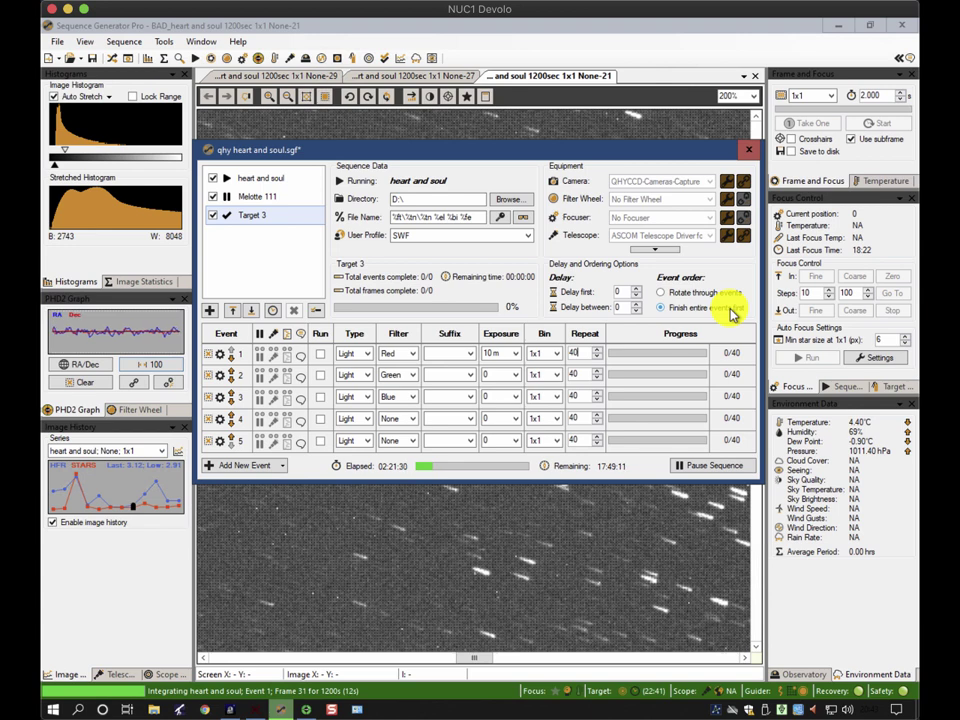
Set Target 3's events 1 and 2 to the Ha and SII filters and enable both to run
click(409, 352)
click(397, 412)
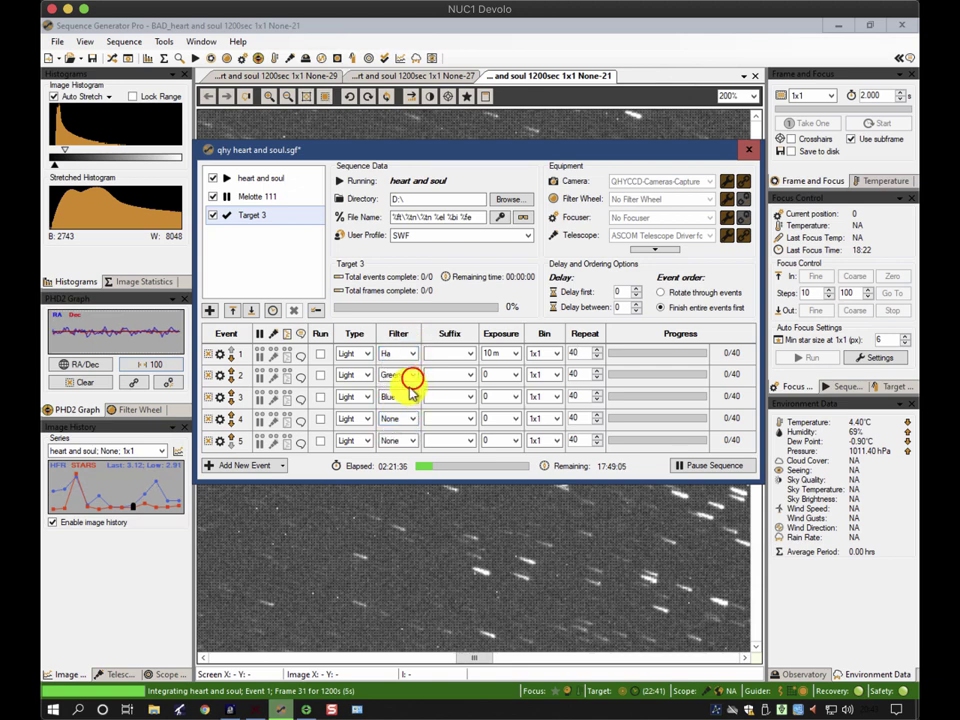
click(410, 375)
click(391, 441)
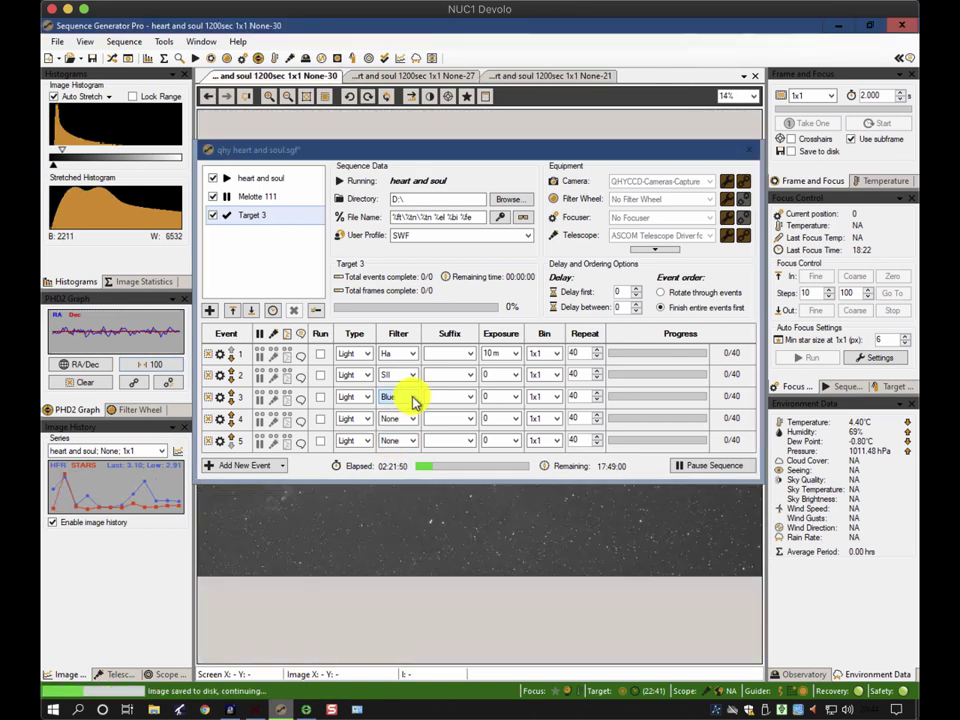
click(320, 354)
click(320, 376)
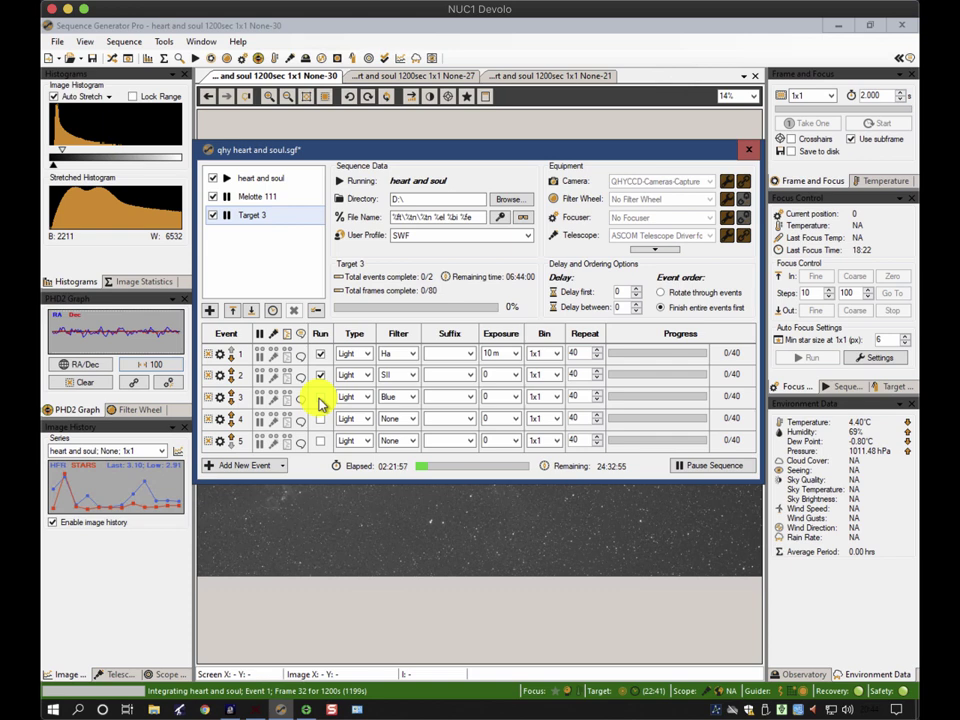
Stop events 1 and 2 from running and enable events 3 and 4 instead
click(320, 398)
click(319, 354)
click(318, 376)
click(320, 398)
click(320, 419)
Give events 3, 4 and 5 the Red, Green and Blue filters and enable event 5
click(408, 397)
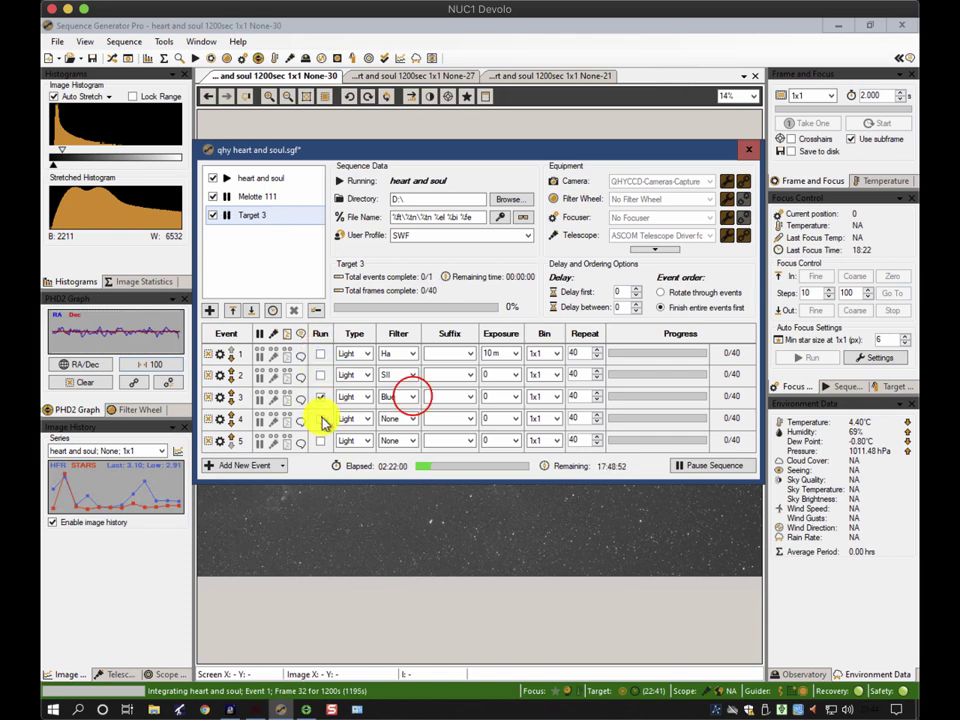
click(408, 397)
click(406, 419)
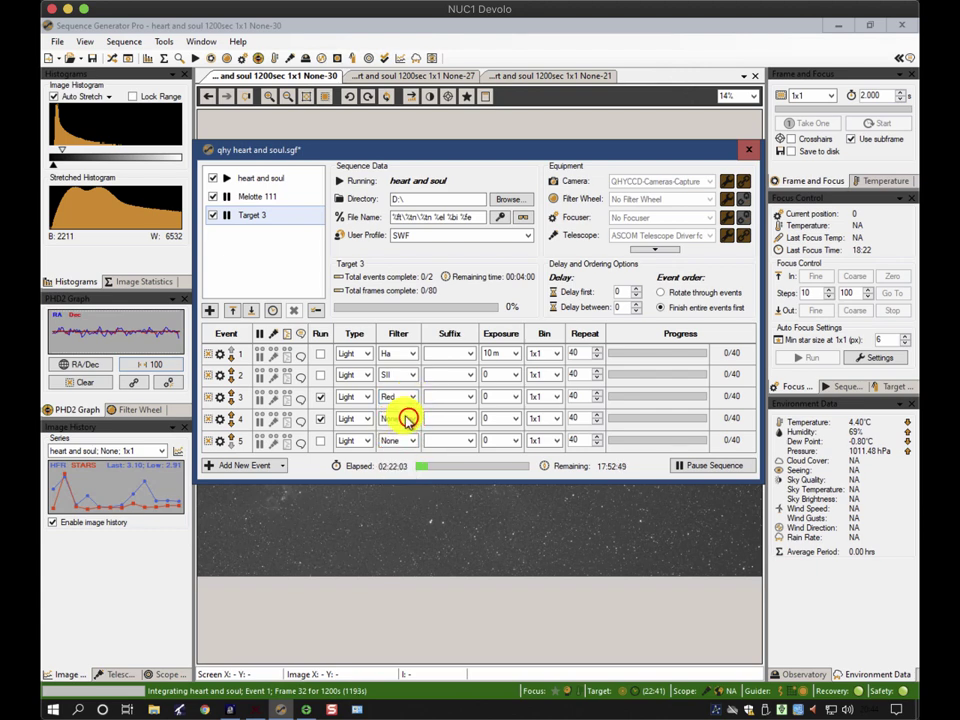
click(398, 454)
click(405, 441)
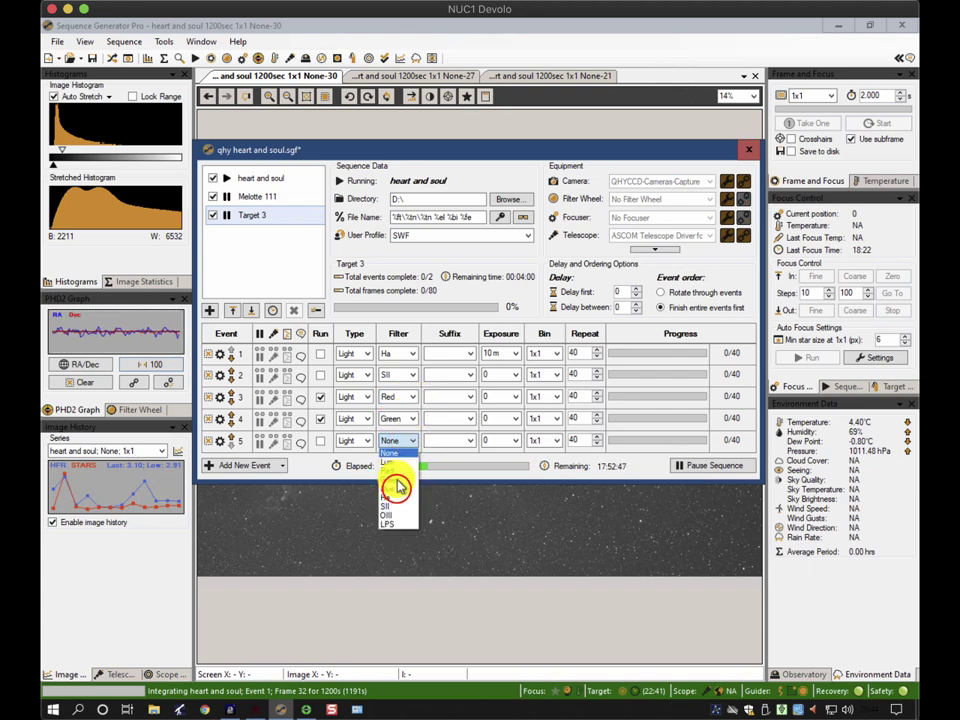
click(397, 487)
click(320, 441)
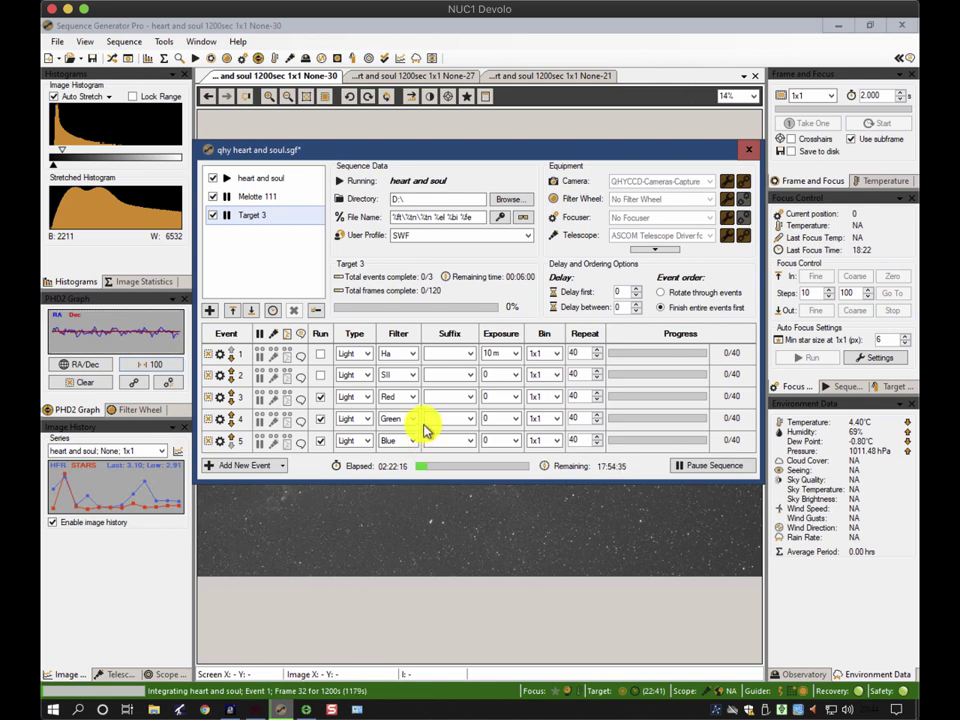
mouse_move(231, 180)
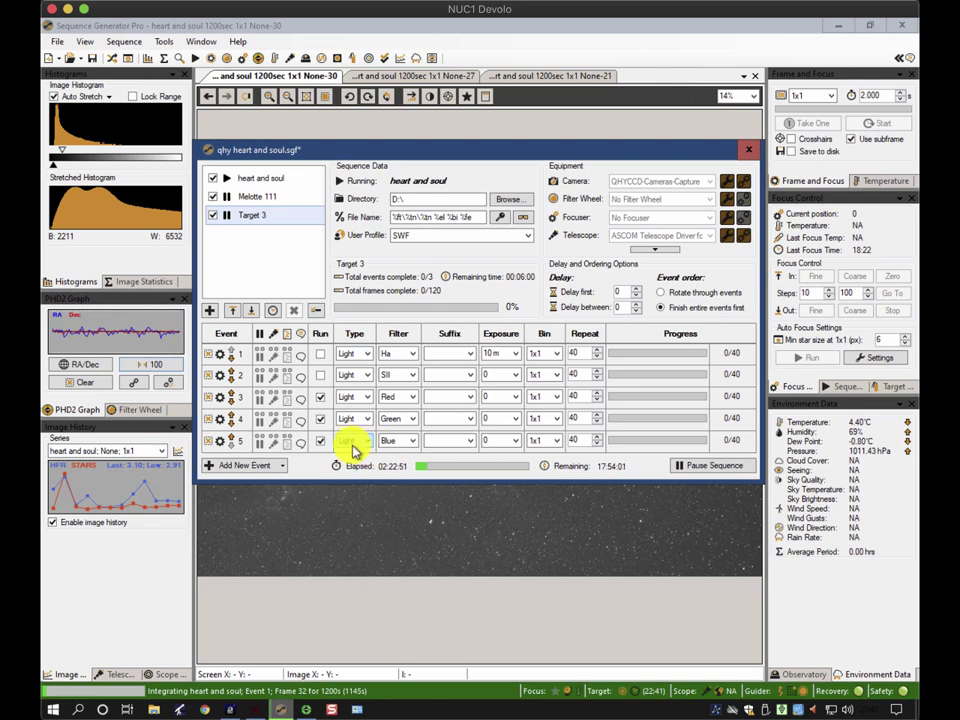
Change Target 3's event 5 filter to LPS
click(410, 440)
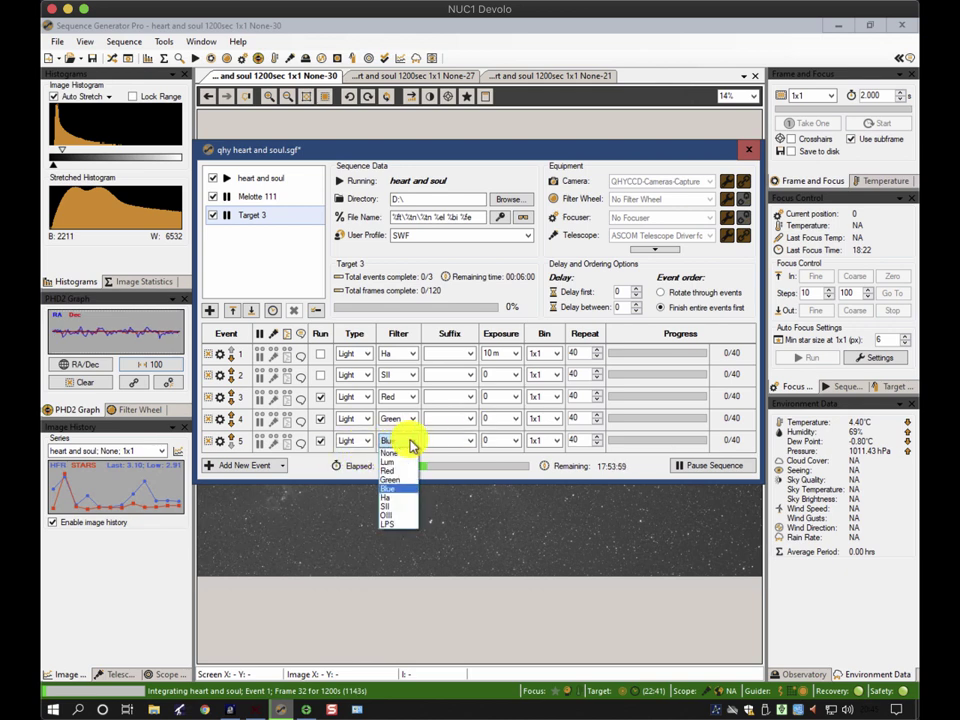
click(390, 524)
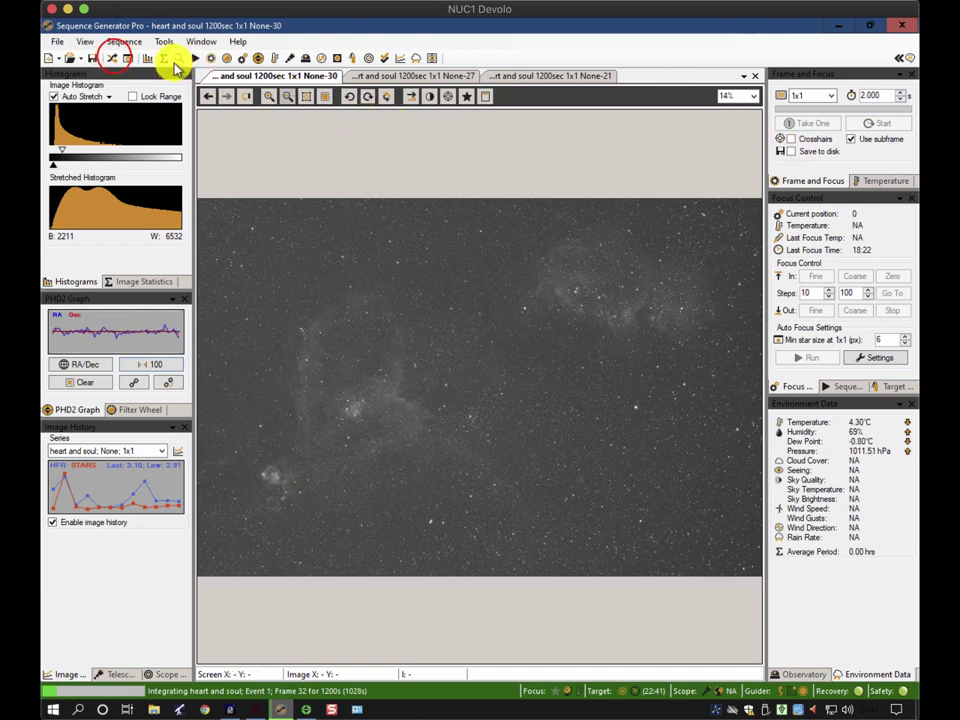
Reopen the heart and soul sequence and confirm the safety monitor driver is ASCOM Boltwood OK to Open
click(115, 58)
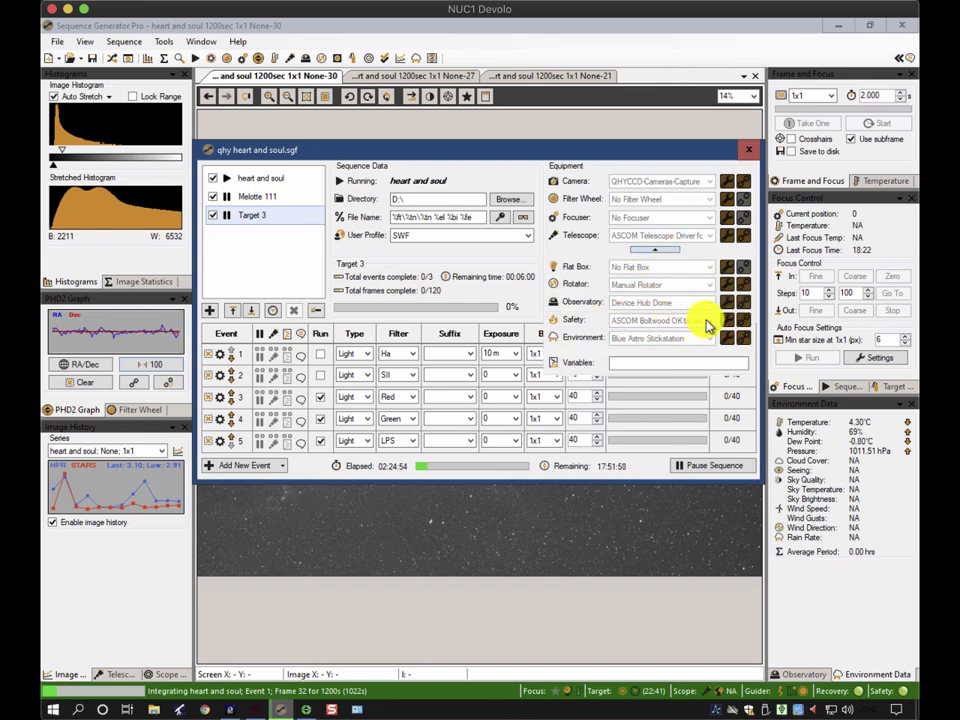
click(230, 709)
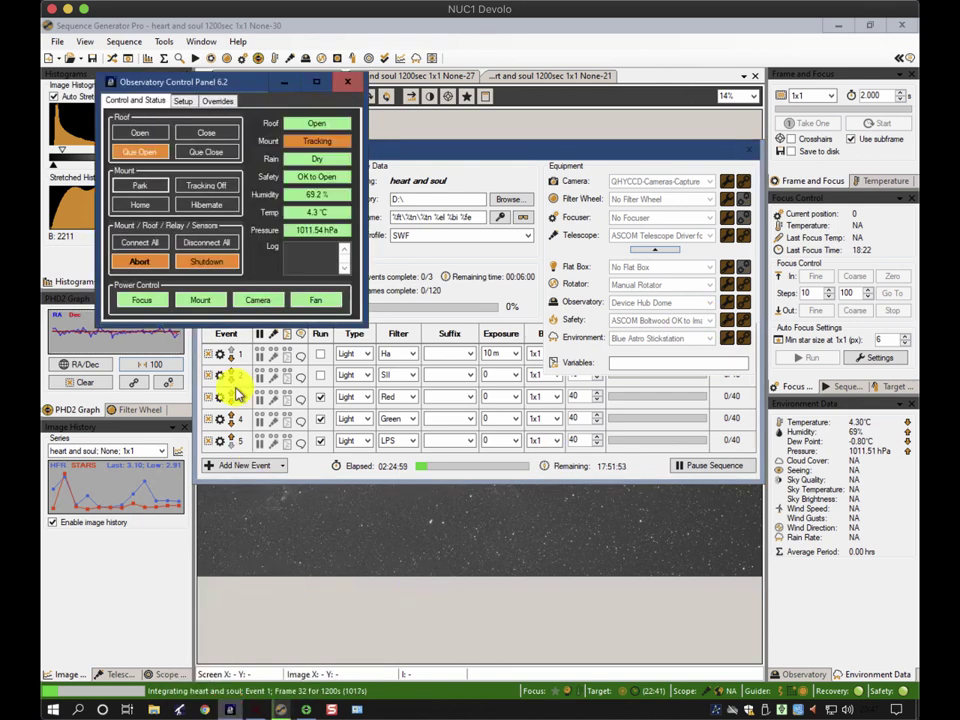
click(184, 102)
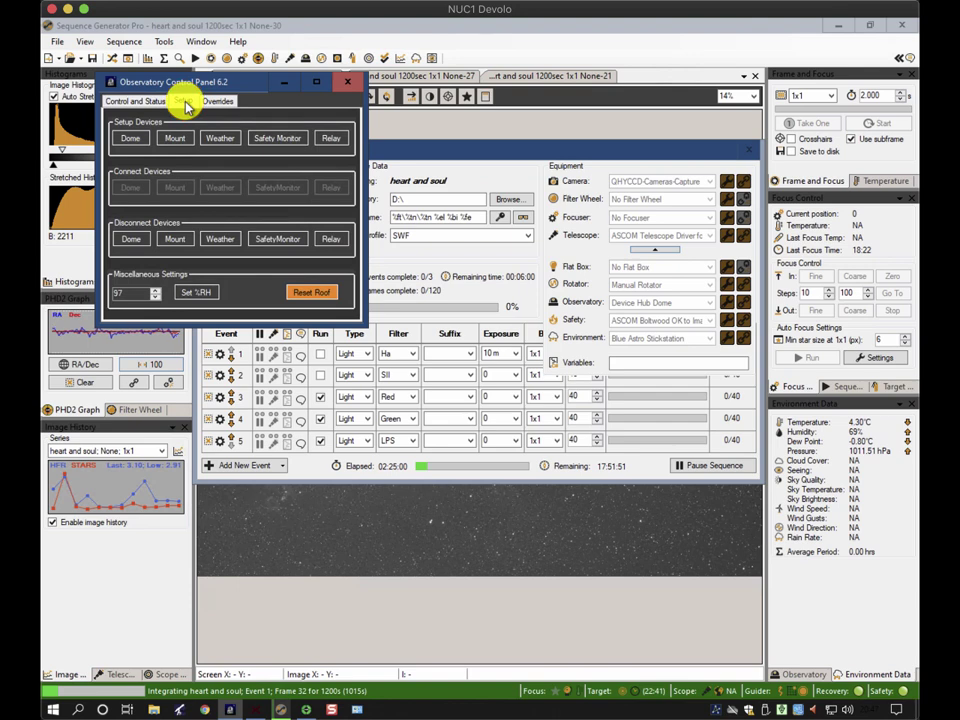
click(285, 141)
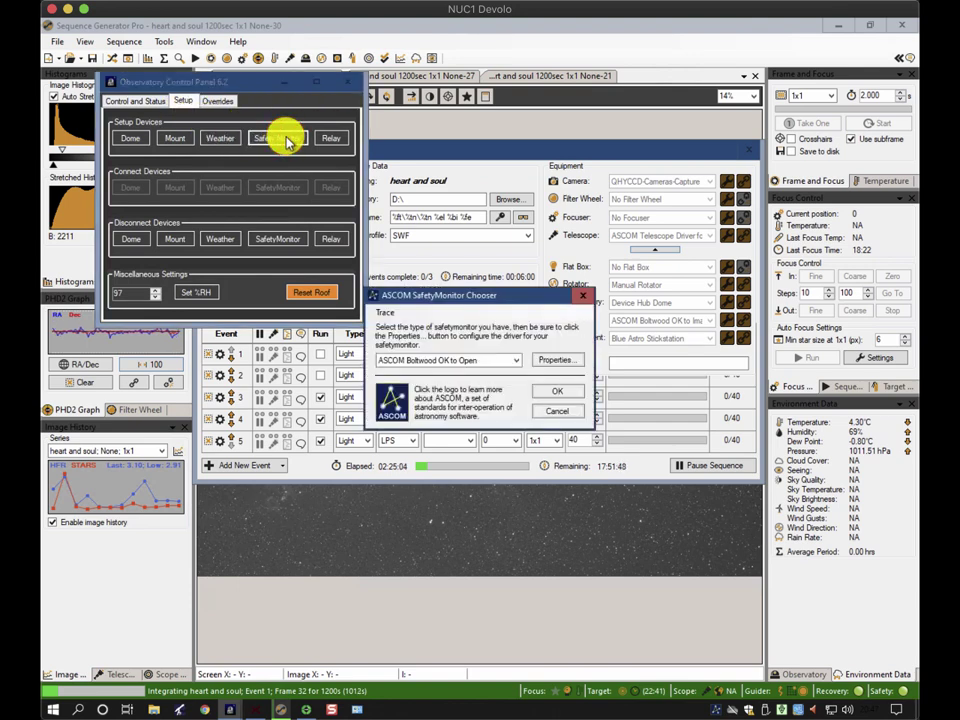
click(407, 360)
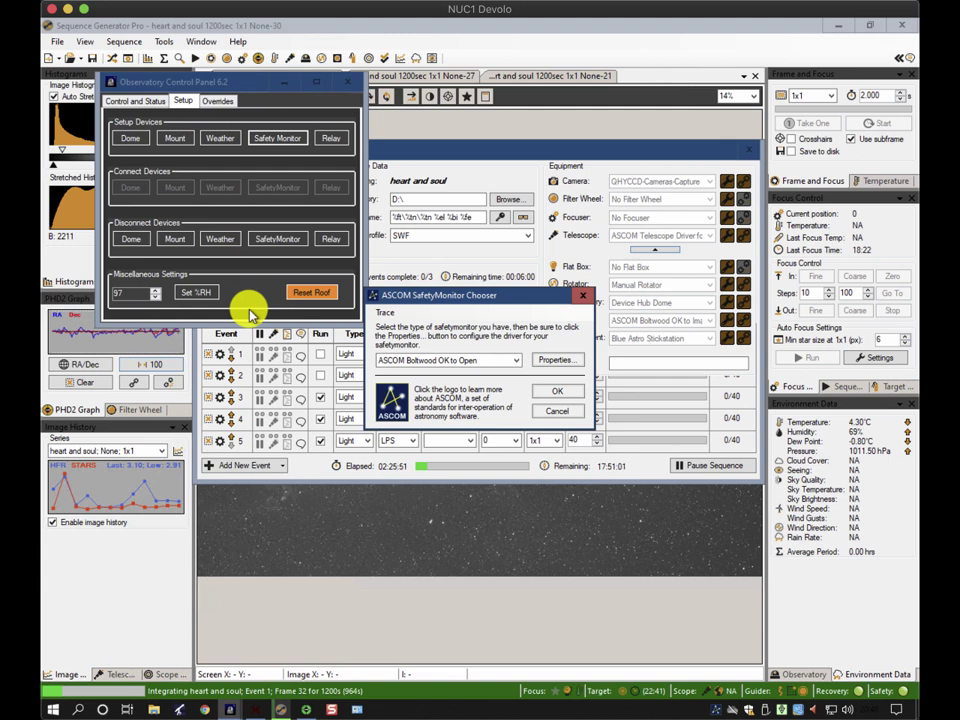
click(557, 391)
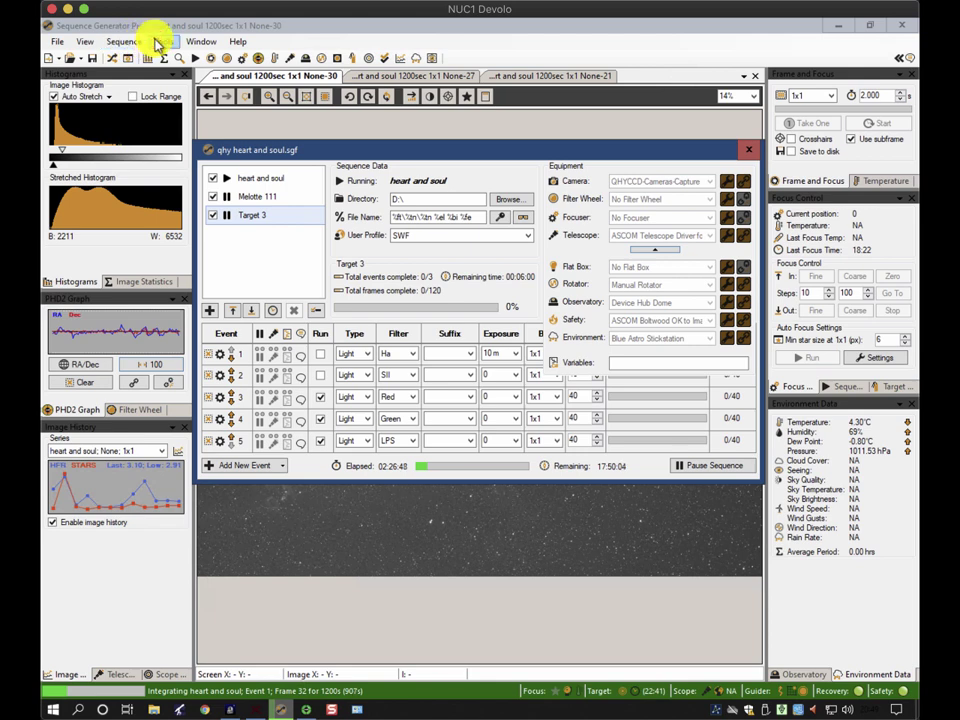
click(160, 40)
click(188, 258)
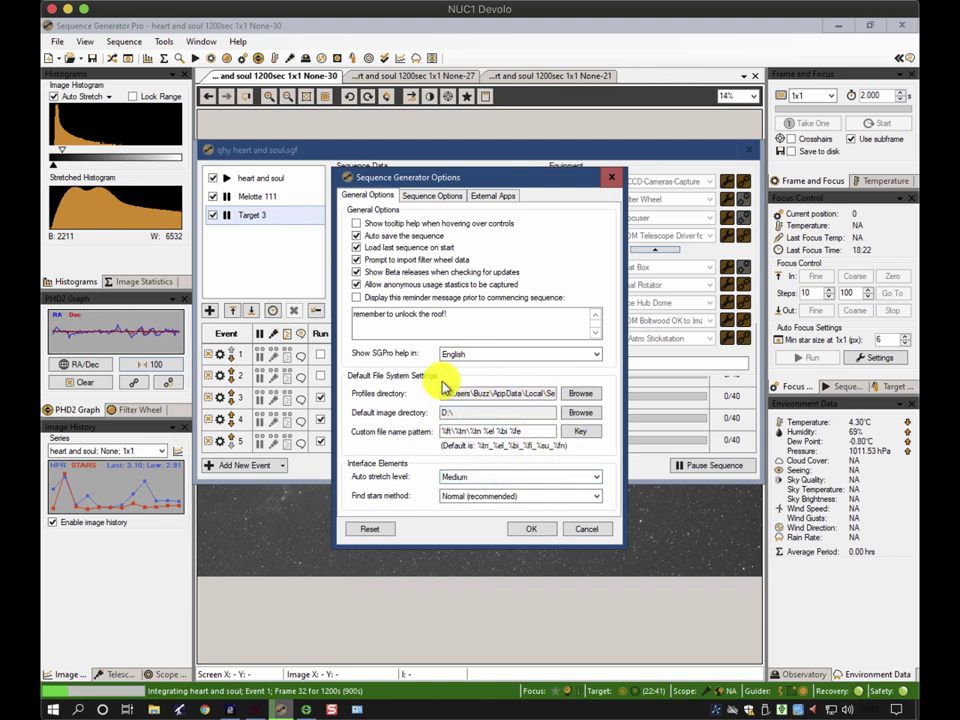
click(447, 413)
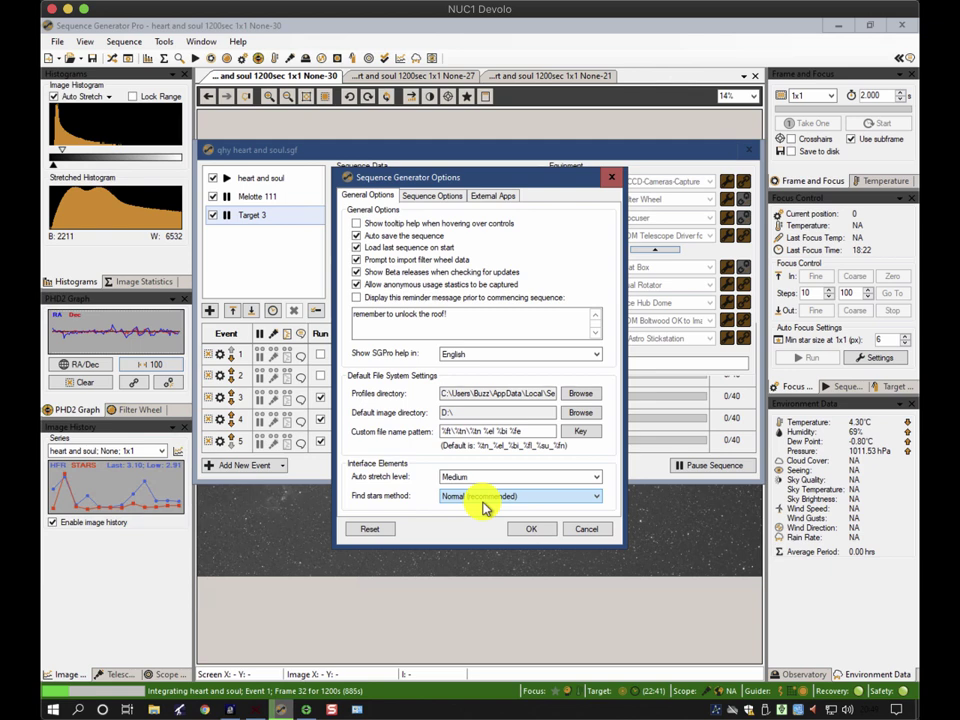
Enable automatic recovery with Finish entire events first and Restart when safe kept on, then close Options
click(435, 196)
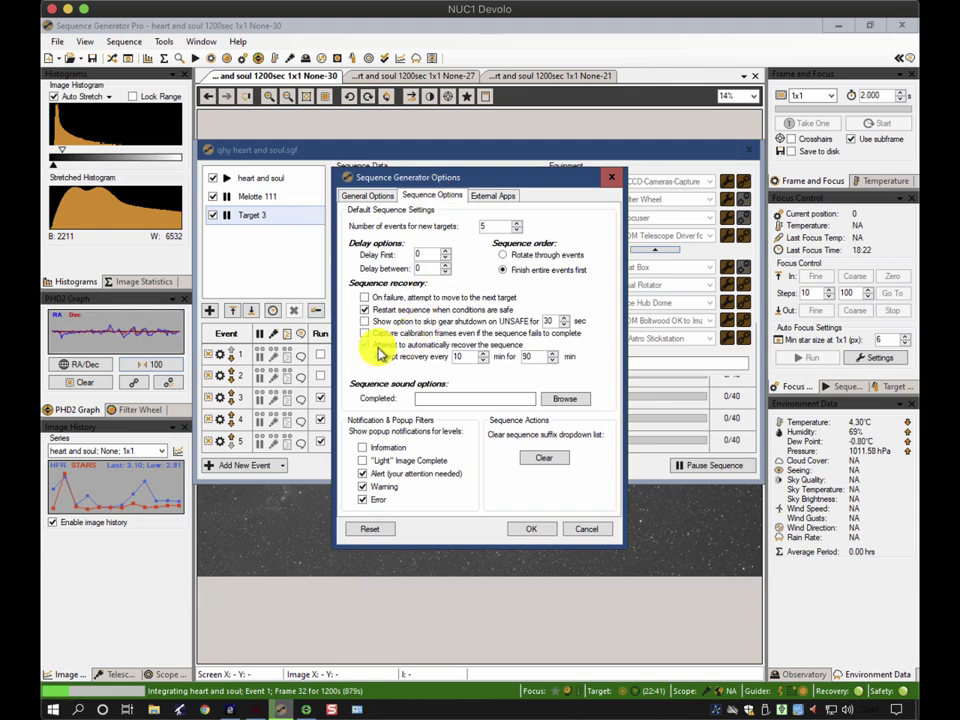
click(378, 346)
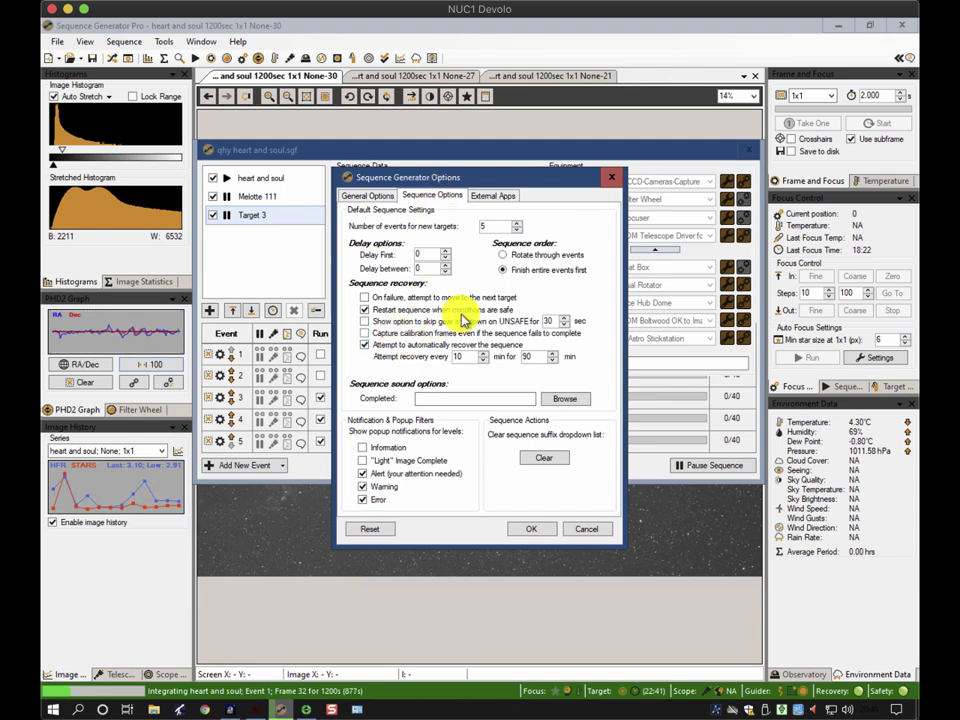
click(520, 278)
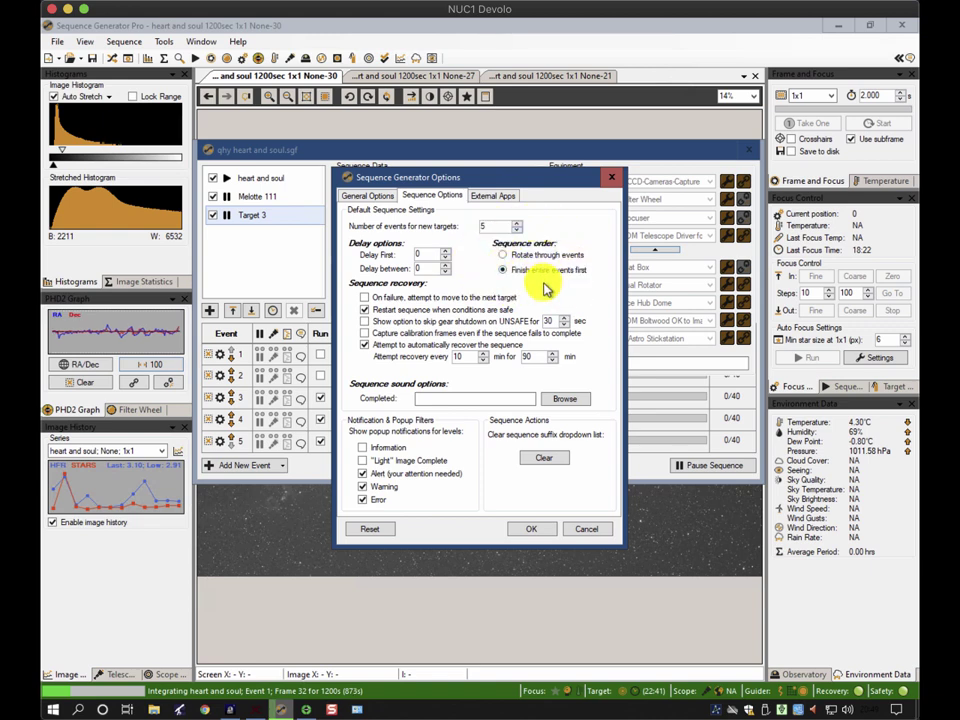
click(366, 311)
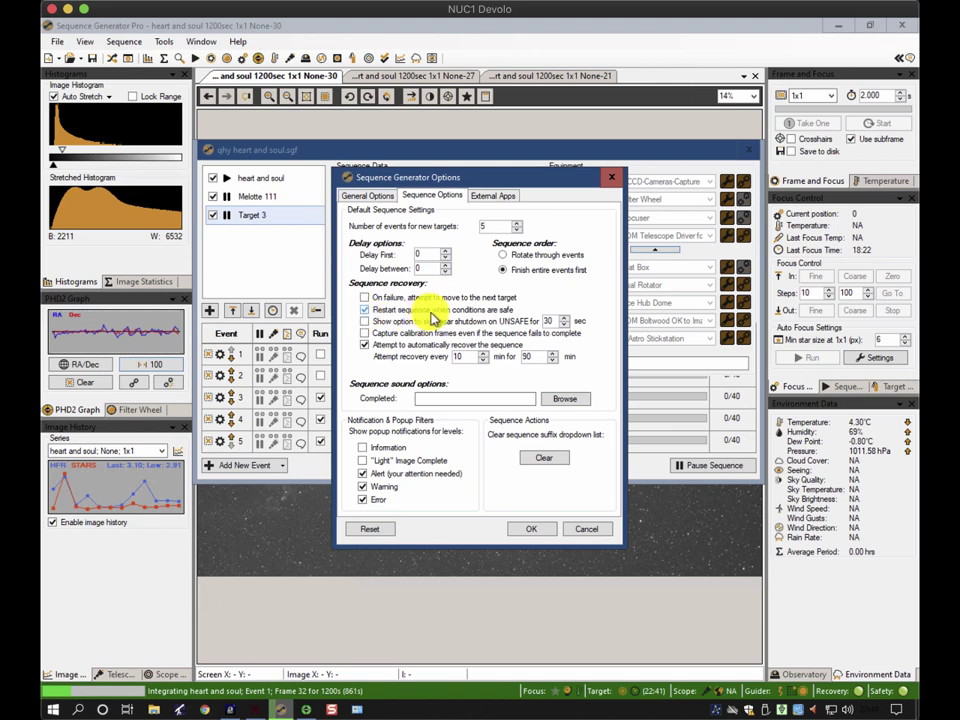
click(364, 310)
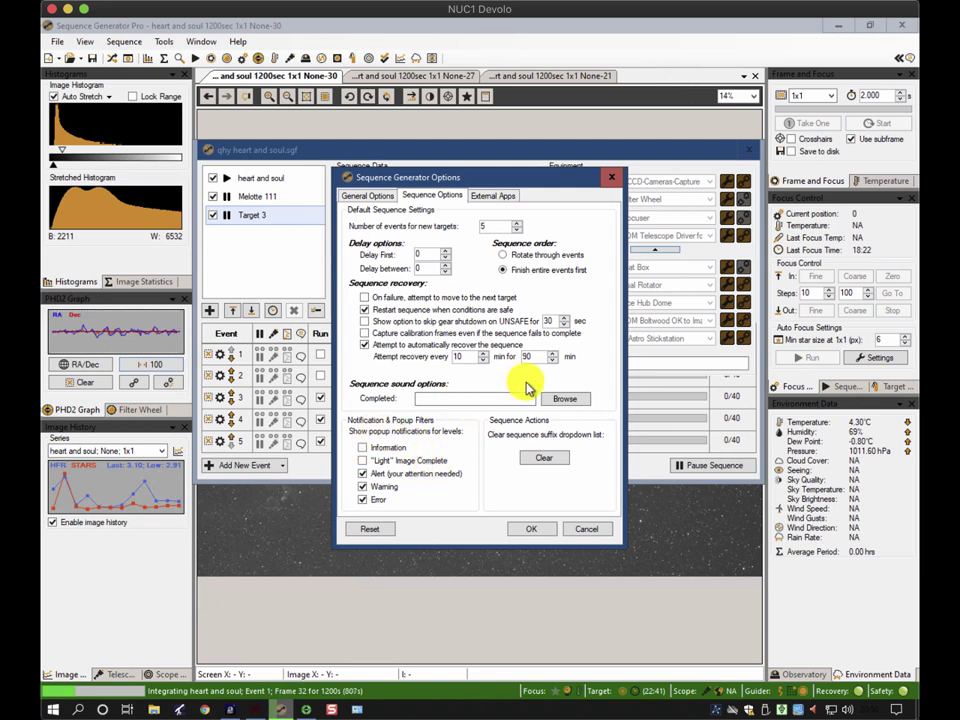
click(611, 177)
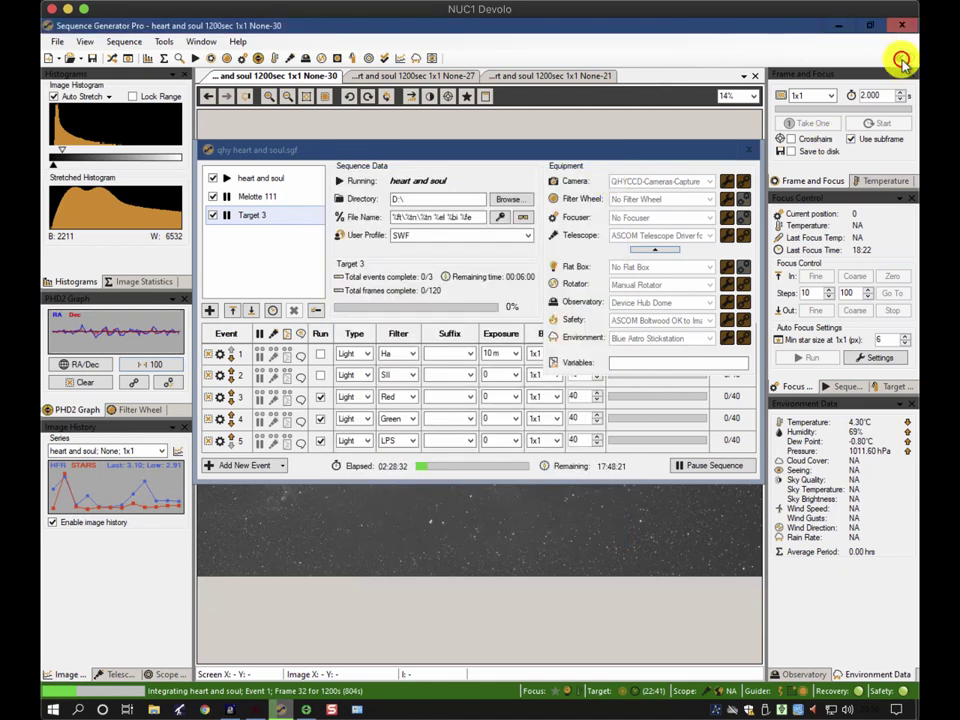
Scroll through the Notification Center's sequence and saved-image notices down to Frame 31
click(900, 60)
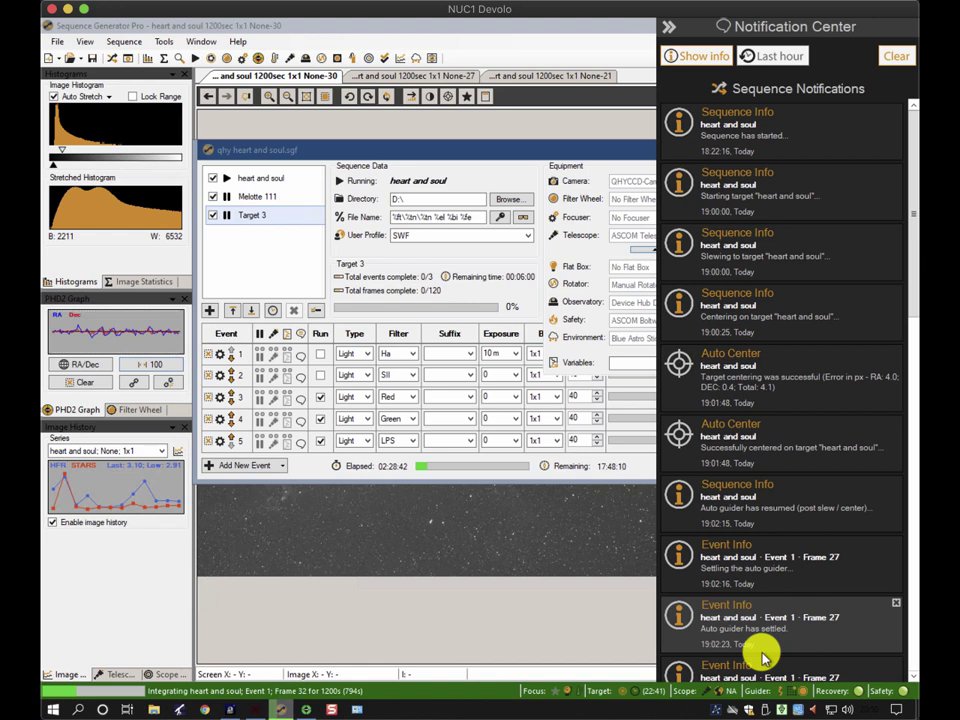
scroll(707, 521, down, 7)
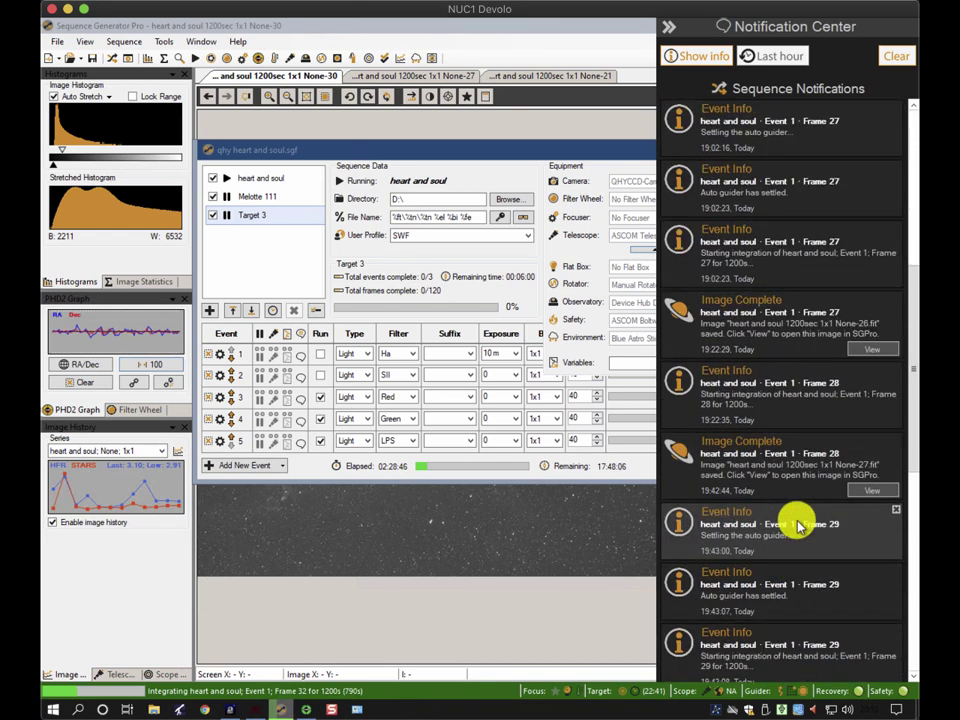
scroll(793, 520, down, 3)
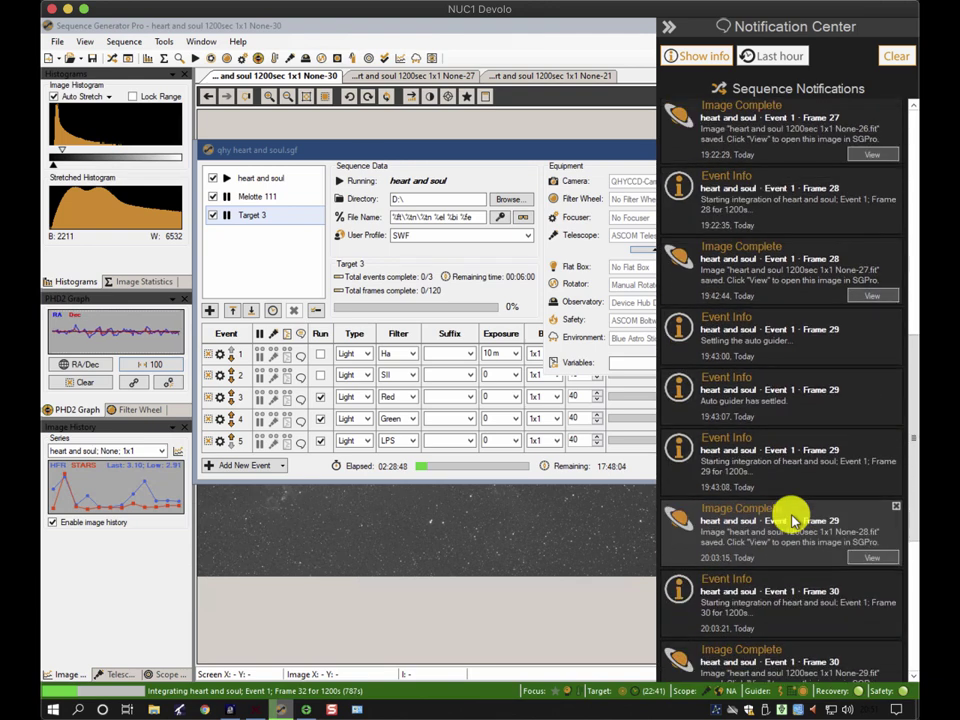
scroll(767, 505, down, 1)
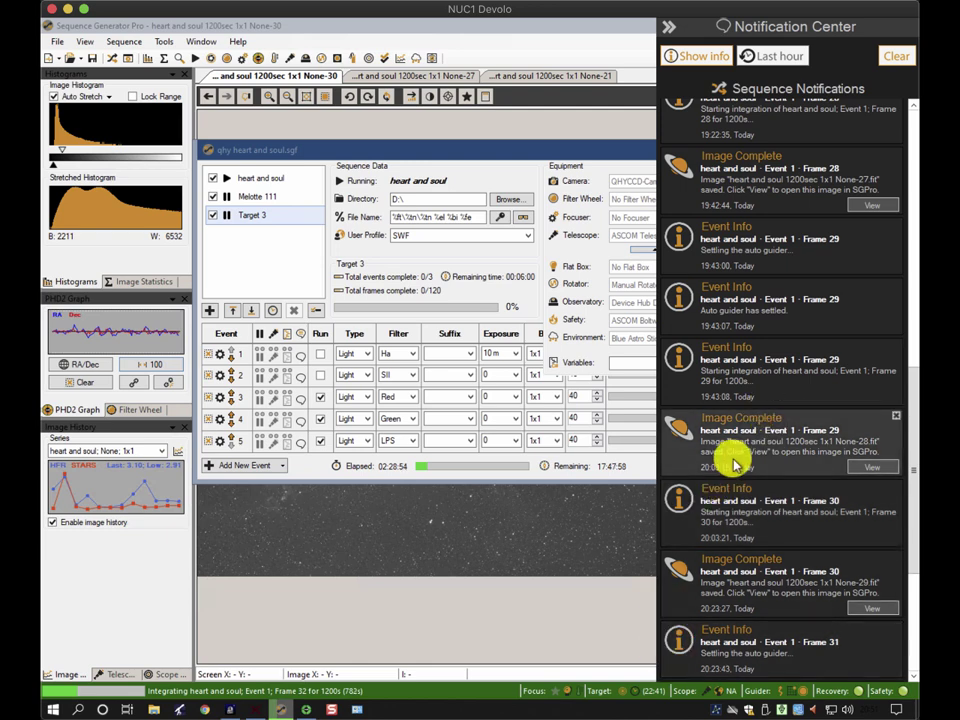
Open Tools > Options at the Sequence Options tab
click(164, 41)
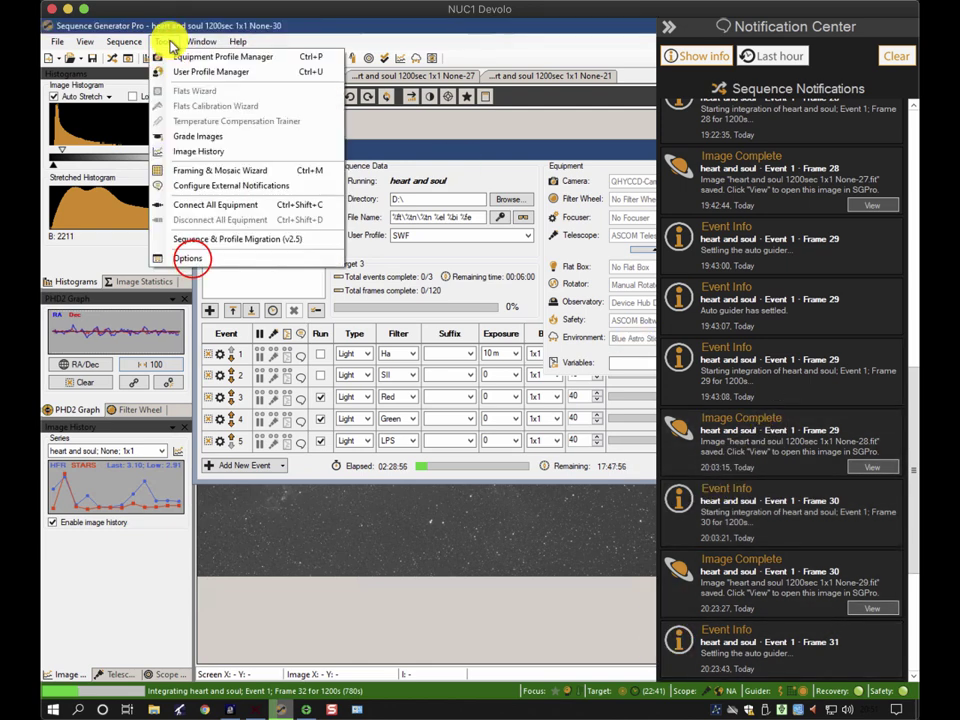
click(188, 258)
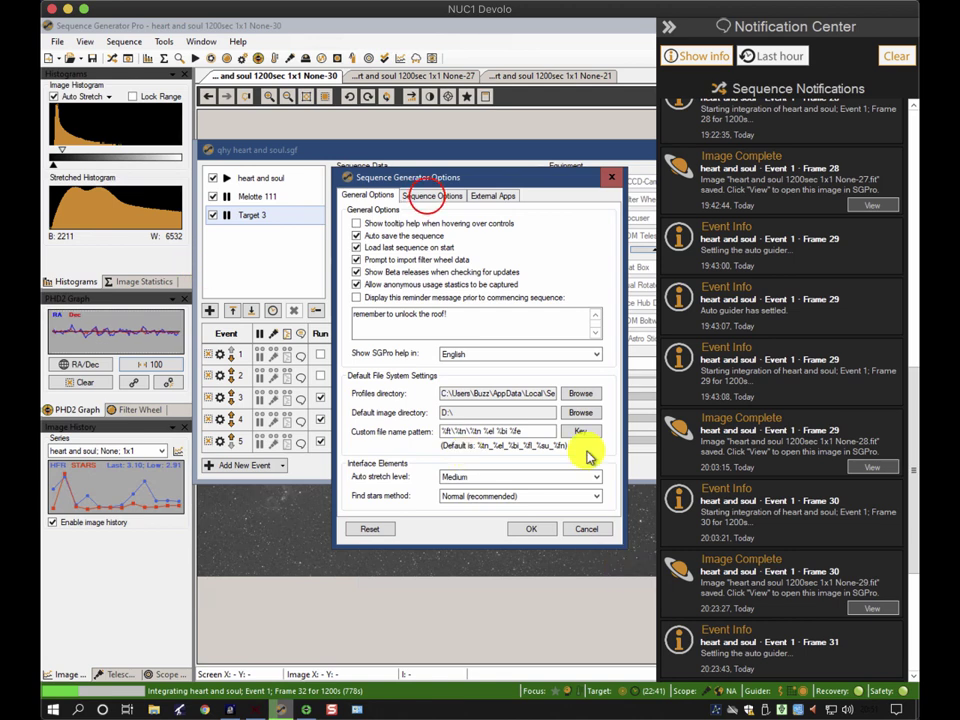
click(430, 195)
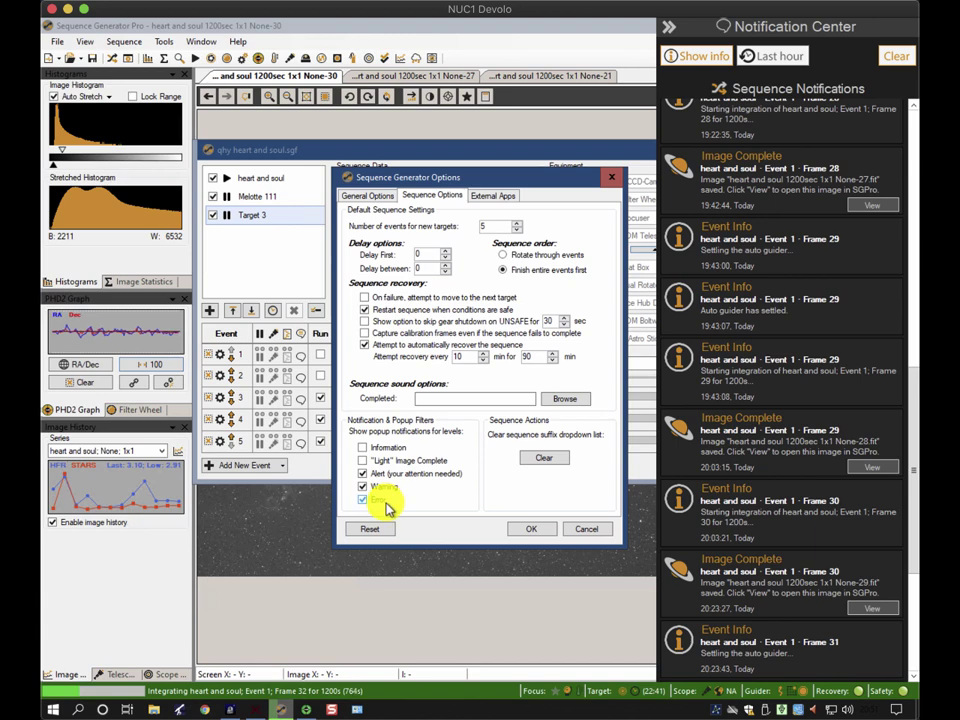
Check the PHD2, Pinpoint and ASTAP folders under External Apps, then cancel the options
click(500, 197)
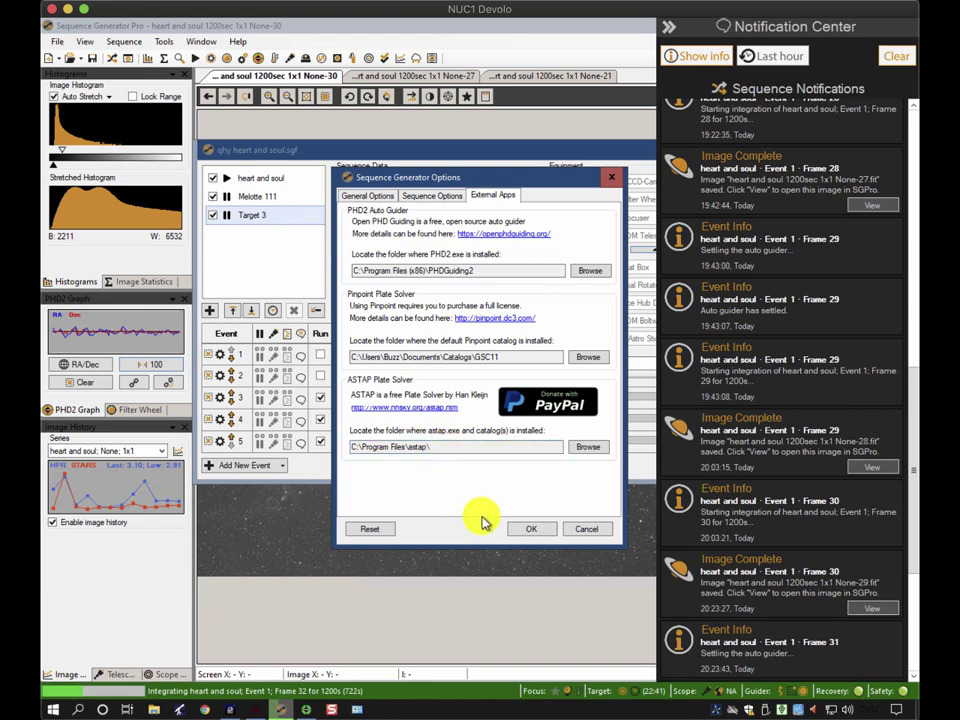
click(585, 529)
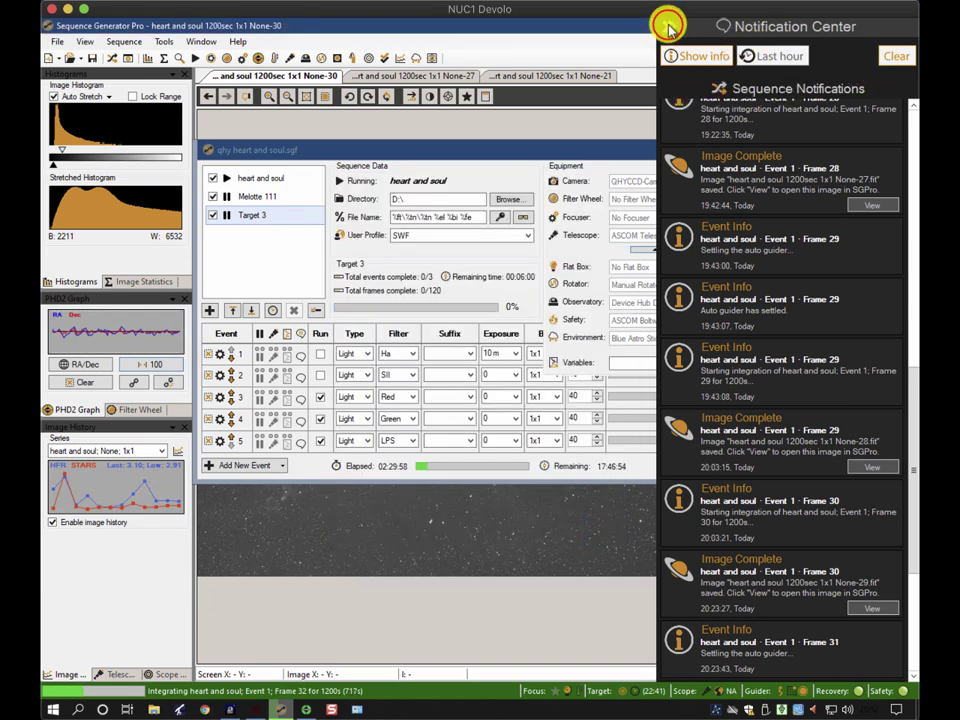
Close the Notification Center and show the Target Markers panel in the Sequence dock
click(668, 26)
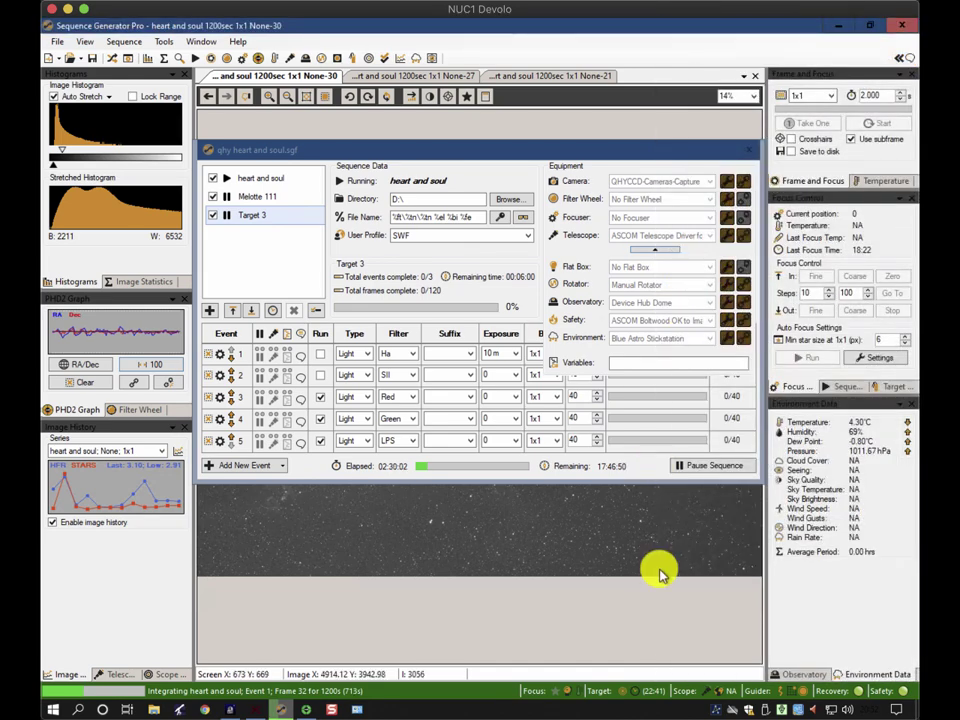
click(842, 385)
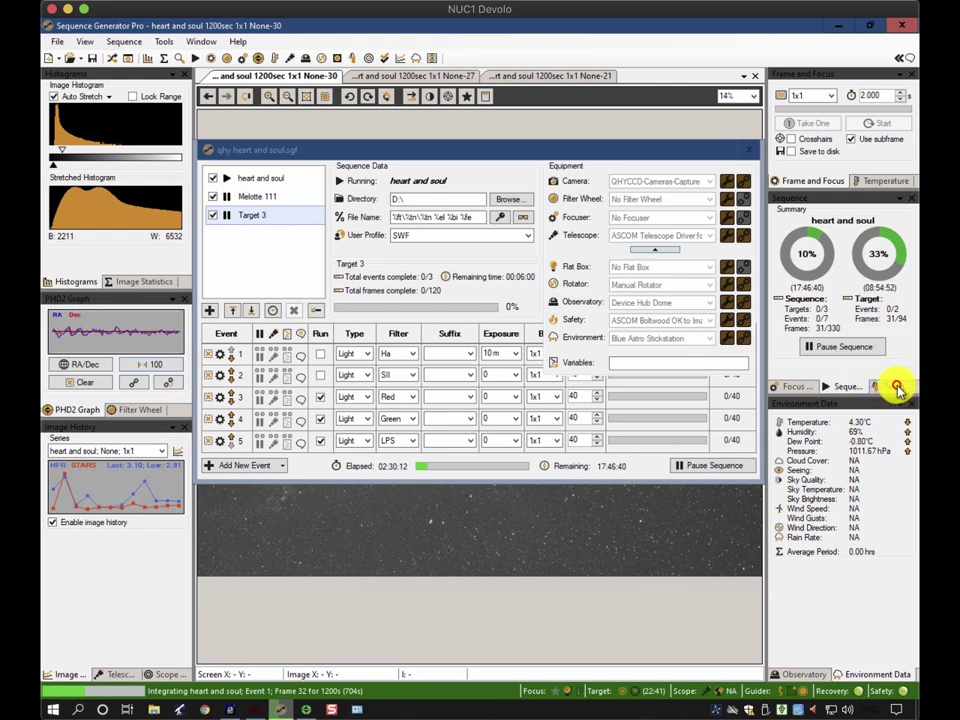
click(897, 387)
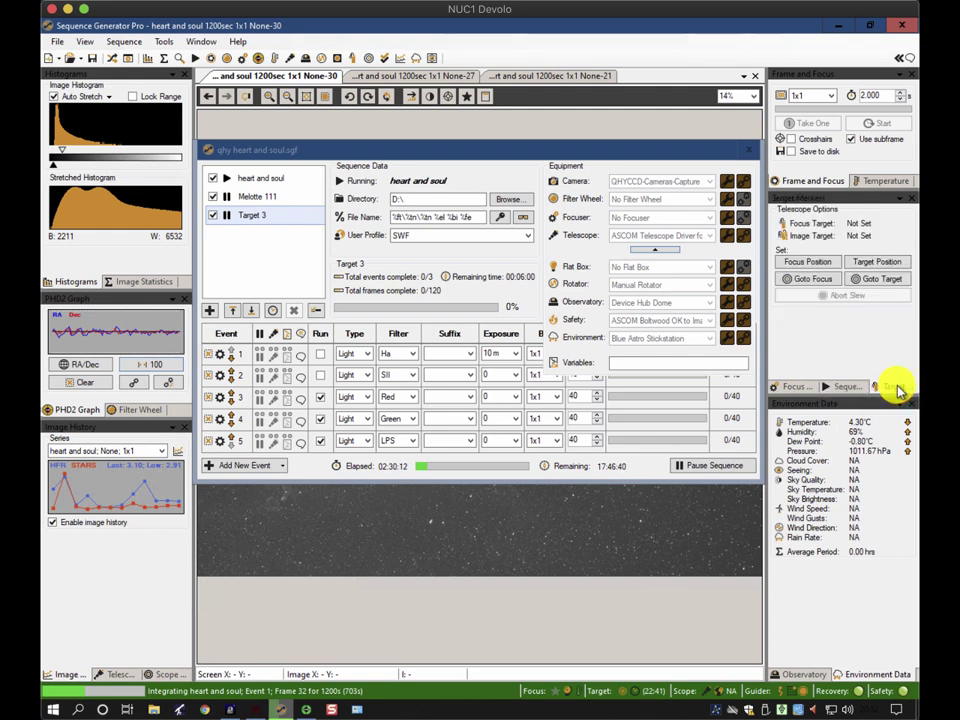
click(808, 283)
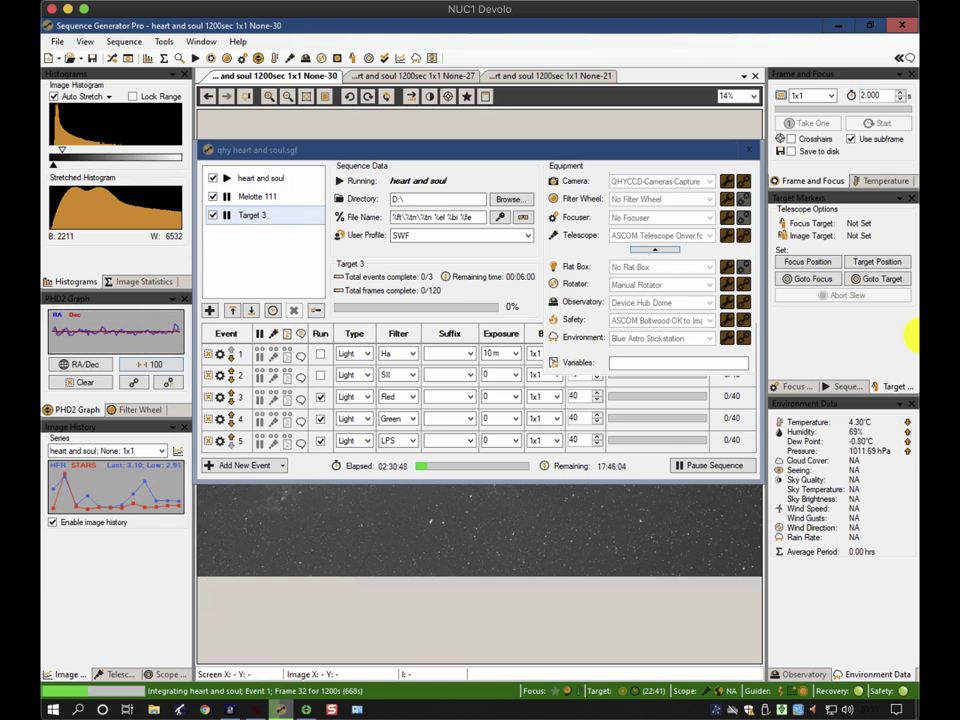
click(790, 387)
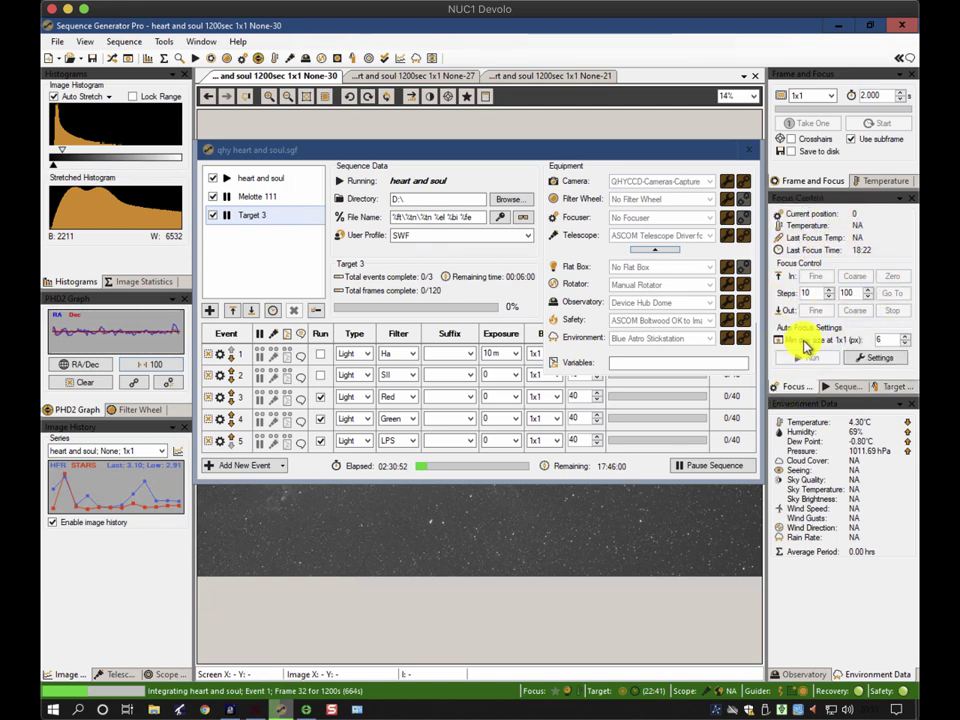
click(843, 389)
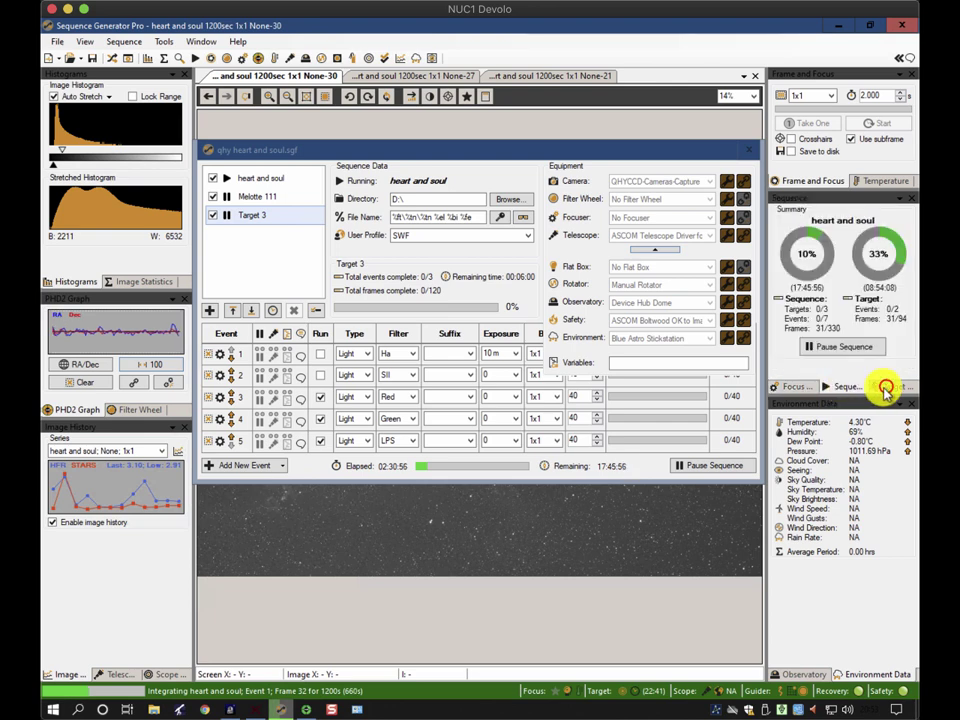
click(886, 388)
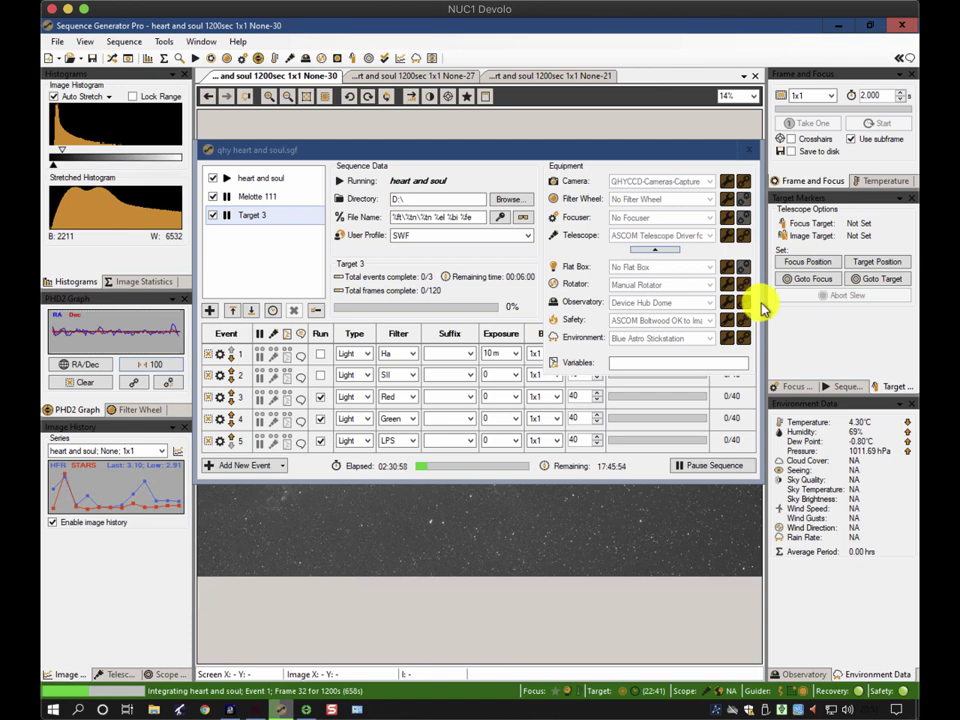